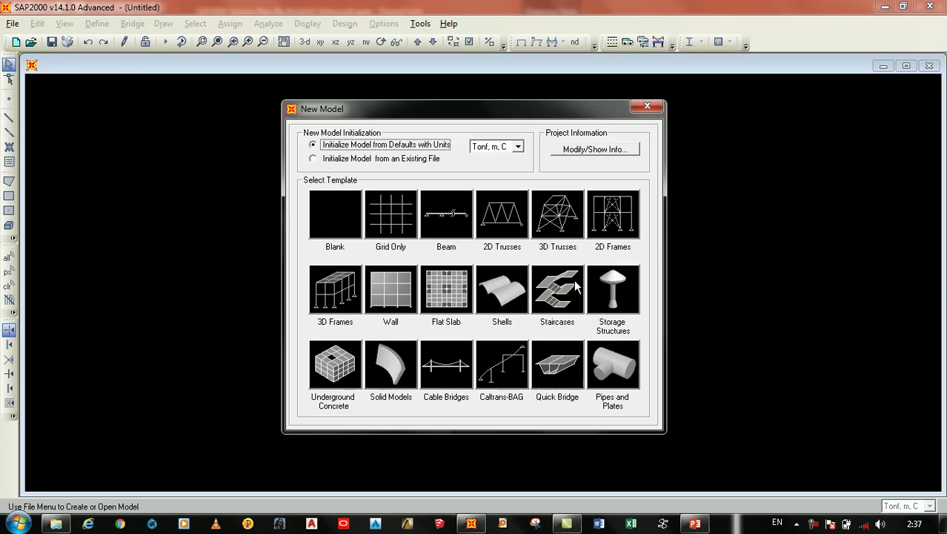
{"action": "left_click", "coordinate": [644, 109]}
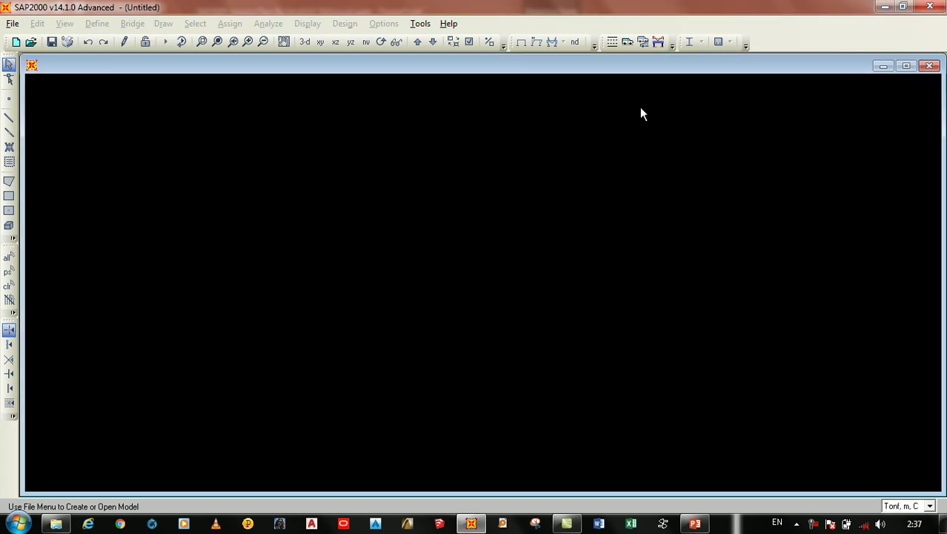
{"action": "left_click", "coordinate": [12, 23]}
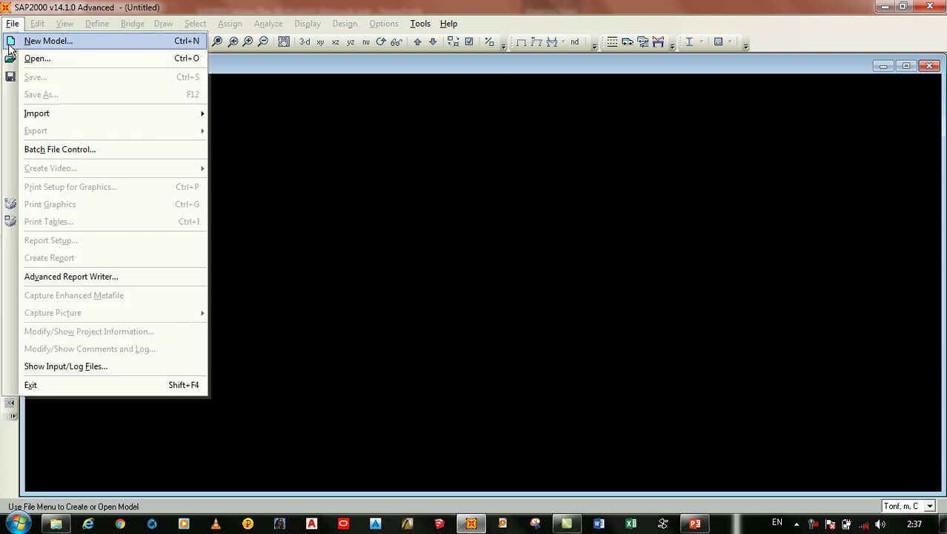
{"action": "left_click", "coordinate": [332, 243]}
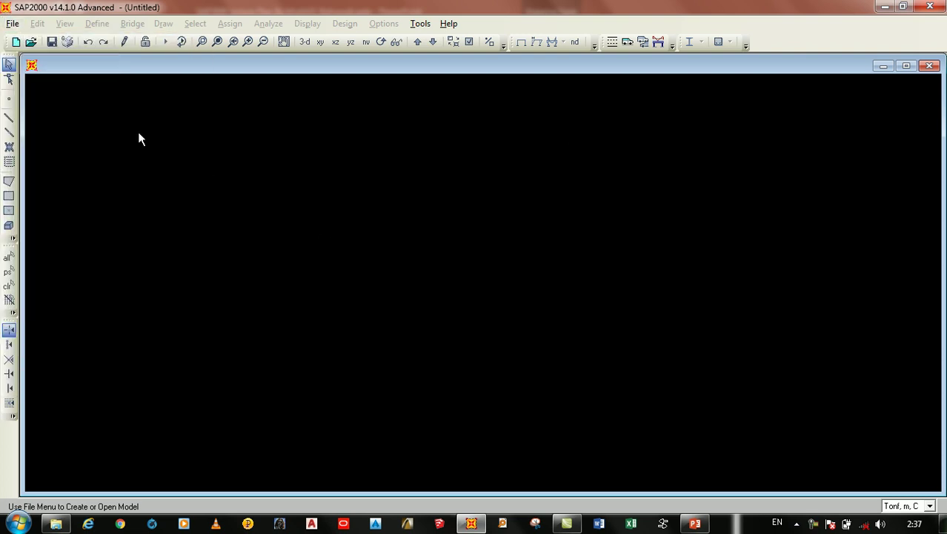
{"action": "left_click", "coordinate": [16, 42]}
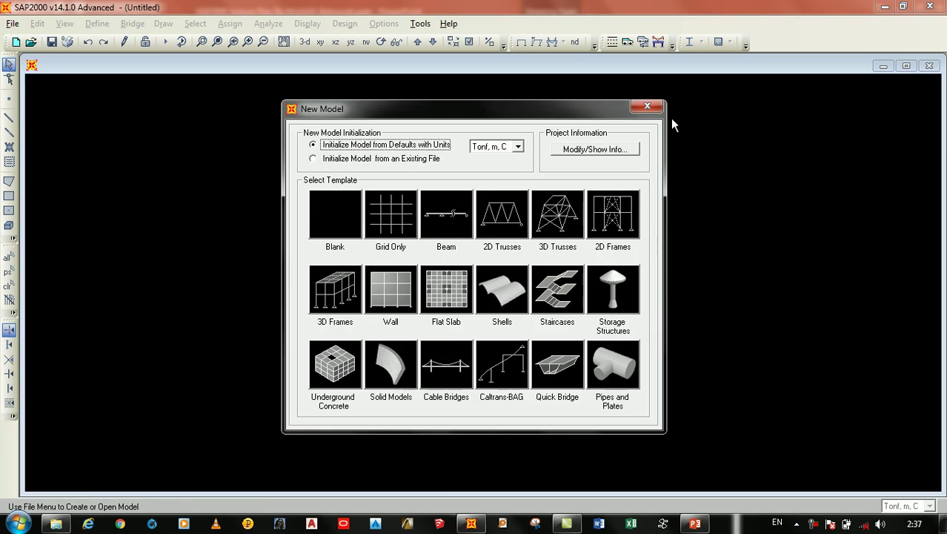
{"action": "left_click", "coordinate": [647, 108]}
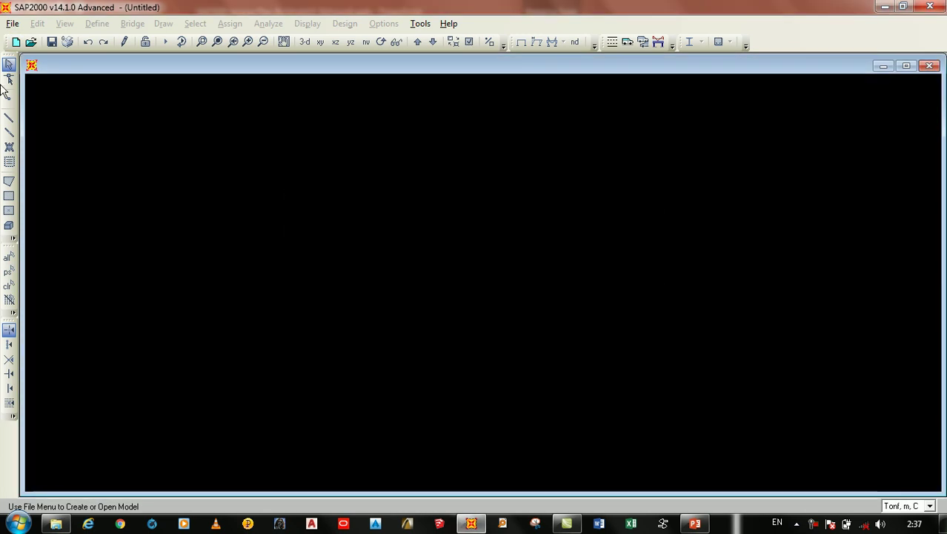
{"action": "left_click", "coordinate": [13, 25]}
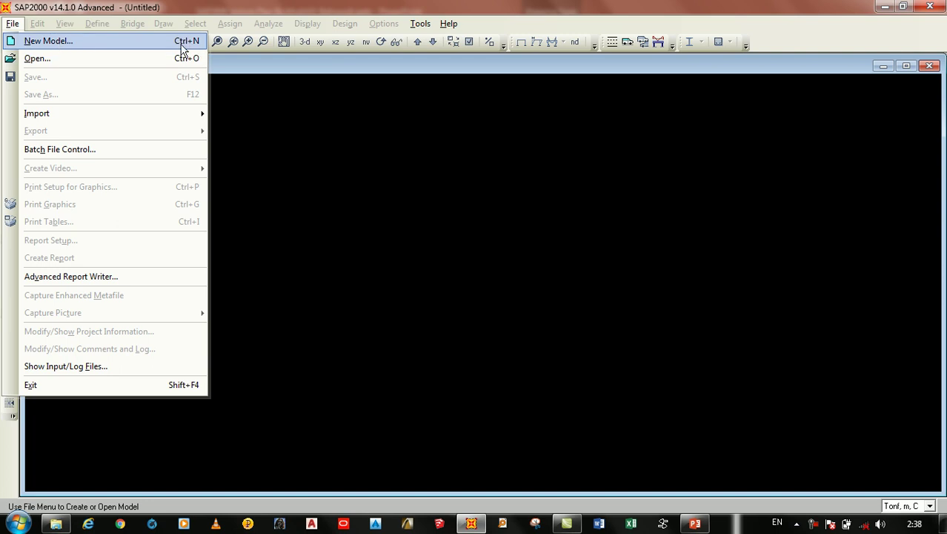
{"action": "left_click", "coordinate": [351, 214]}
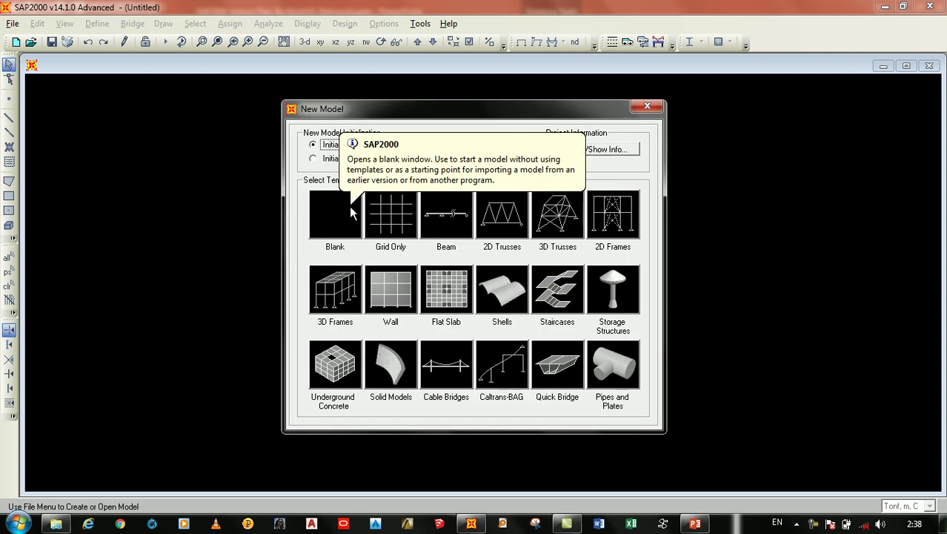
{"action": "left_click", "coordinate": [392, 209]}
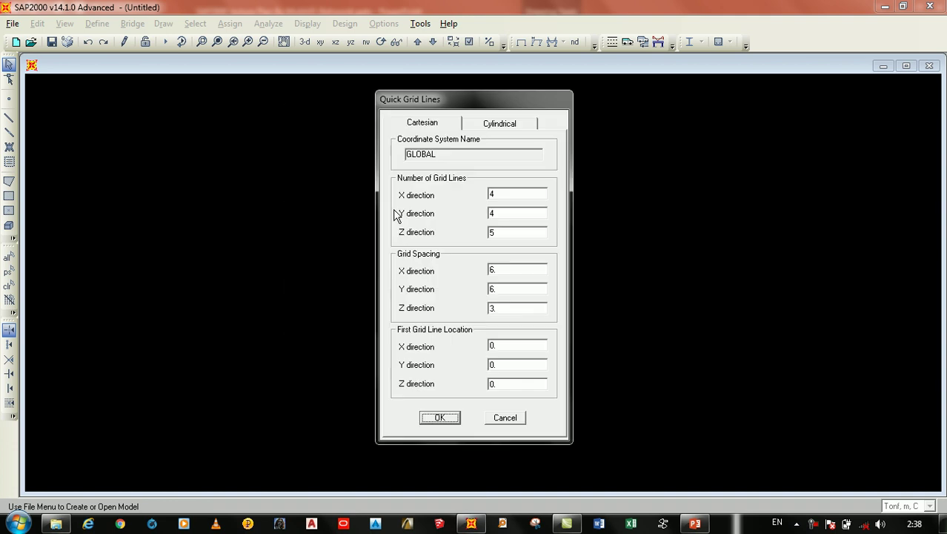
{"action": "left_click", "coordinate": [503, 418]}
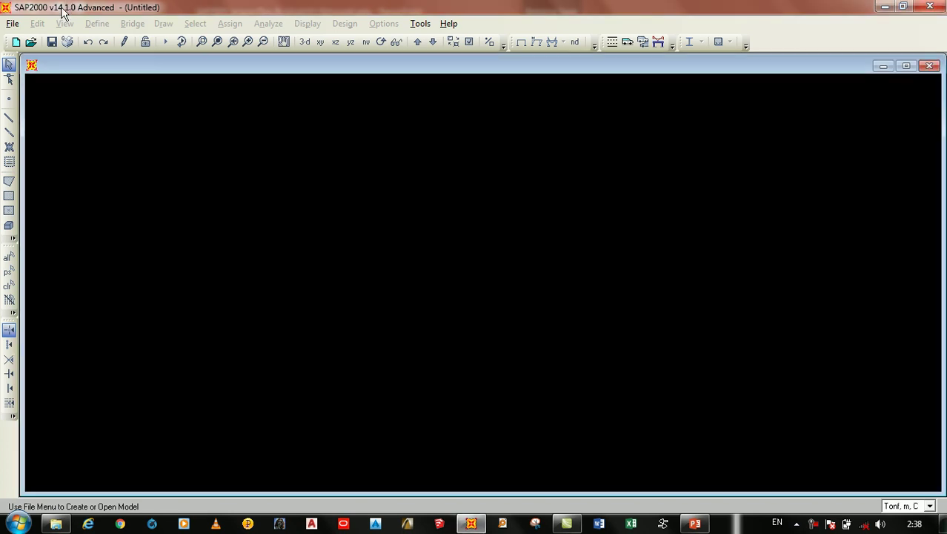
Create a new model from the Beam template with 2 spans, a 6 m span length, the default section and restraints.
{"action": "left_click", "coordinate": [15, 41]}
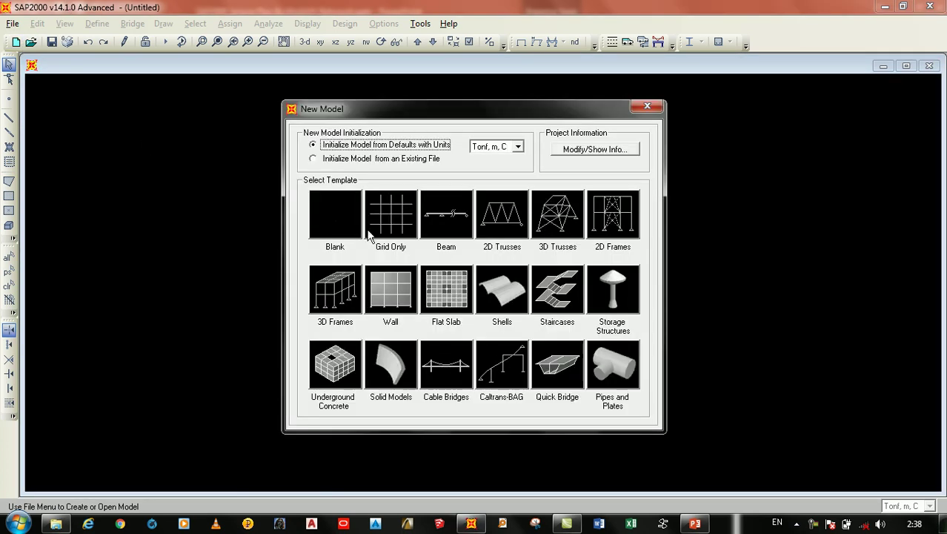
{"action": "left_click", "coordinate": [453, 223]}
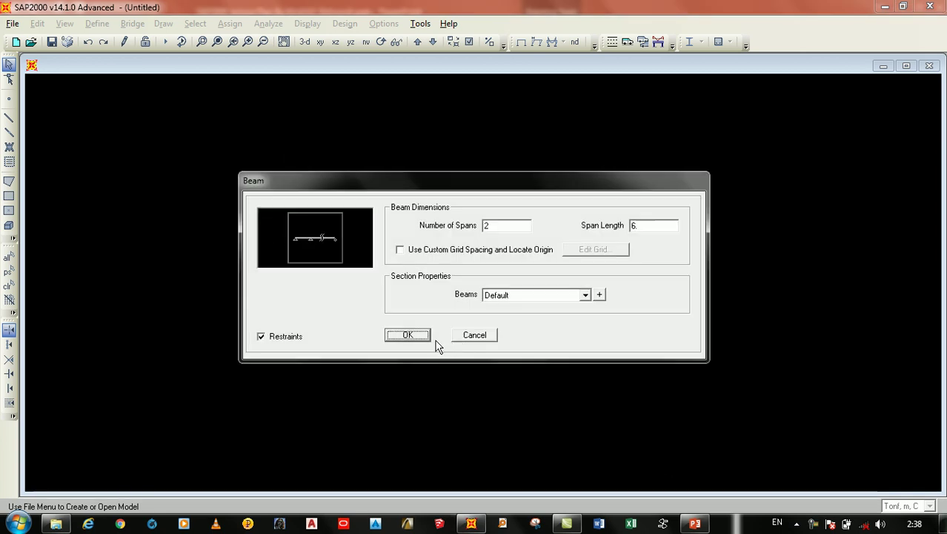
{"action": "left_click", "coordinate": [423, 341]}
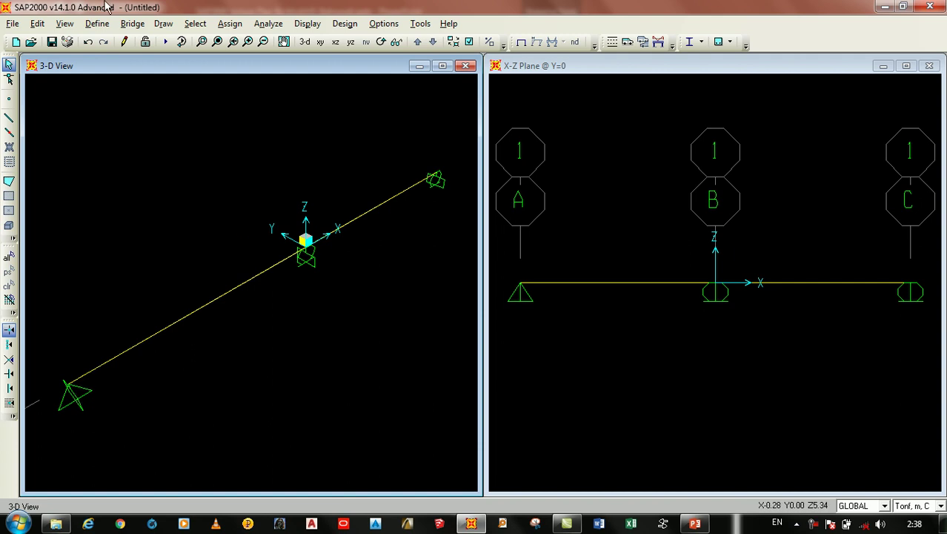
Start a new model from the Blank template, discarding the unsaved beam model.
{"action": "left_click", "coordinate": [16, 42]}
{"action": "left_click", "coordinate": [519, 315]}
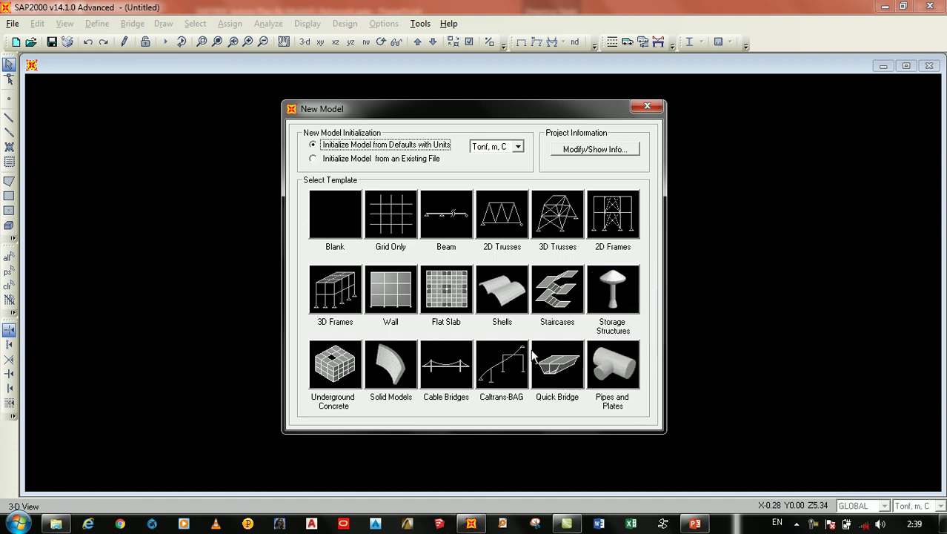
{"action": "left_click", "coordinate": [322, 219]}
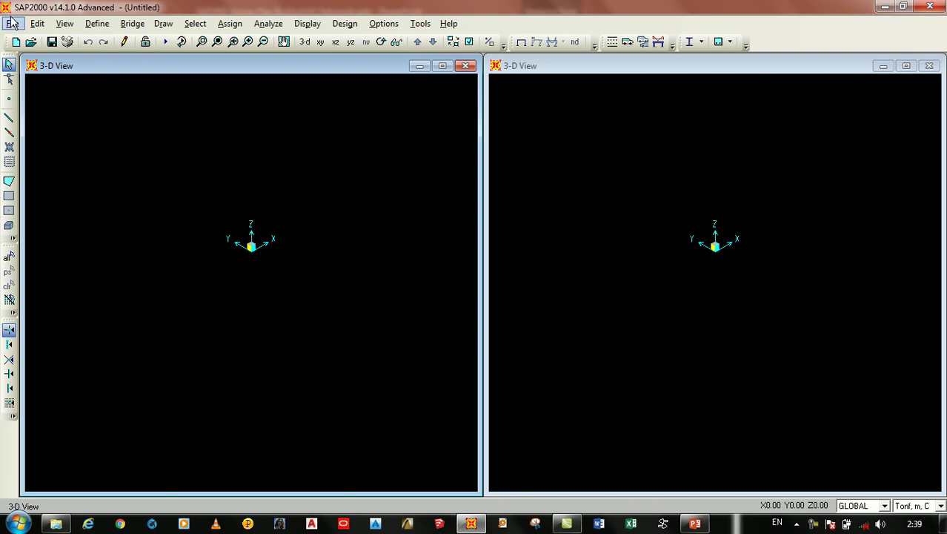
Create a new Grid Only model with 4, 4 and 5 grid lines spaced 6, 6 and 3 m in X, Y and Z, without saving the blank one.
{"action": "left_click", "coordinate": [13, 23]}
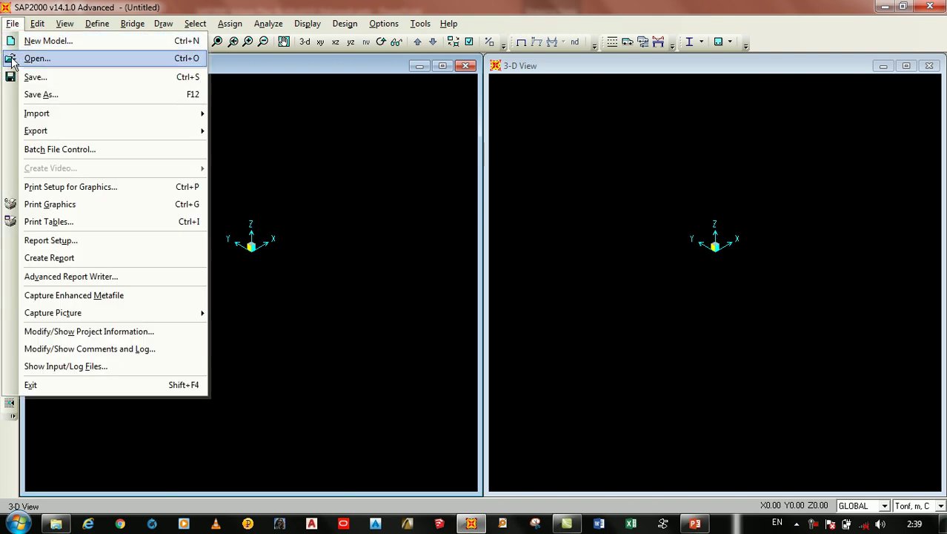
{"action": "mouse_move", "coordinate": [49, 118]}
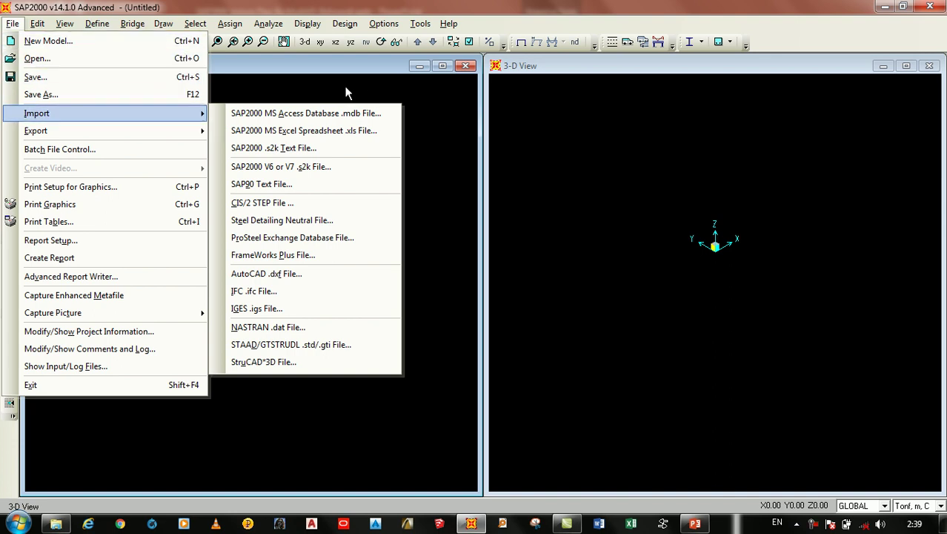
{"action": "left_click", "coordinate": [46, 43]}
{"action": "left_click", "coordinate": [521, 317]}
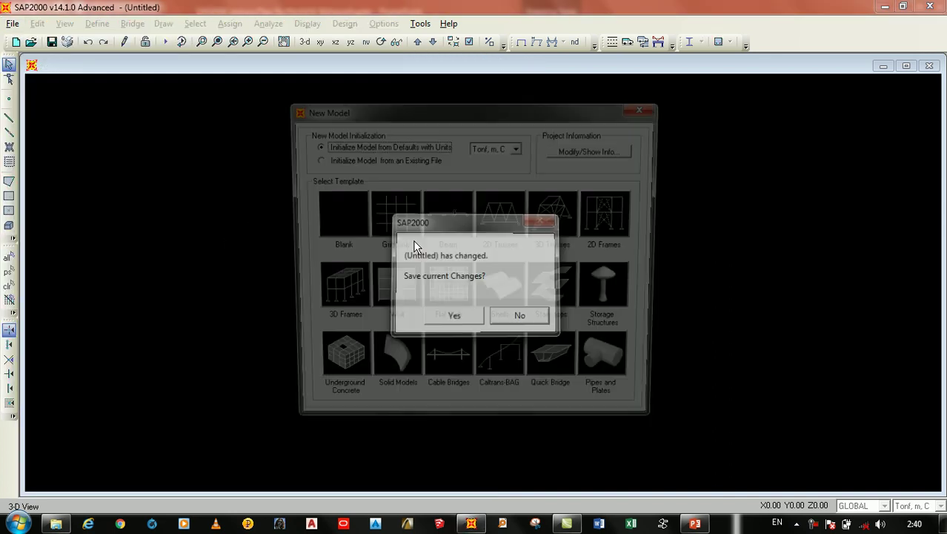
{"action": "left_click", "coordinate": [383, 222]}
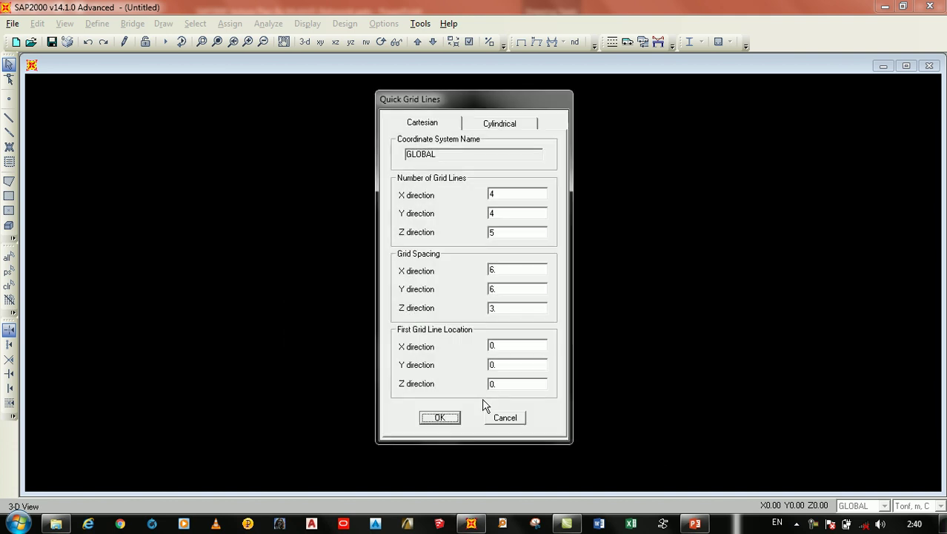
{"action": "left_click", "coordinate": [438, 415]}
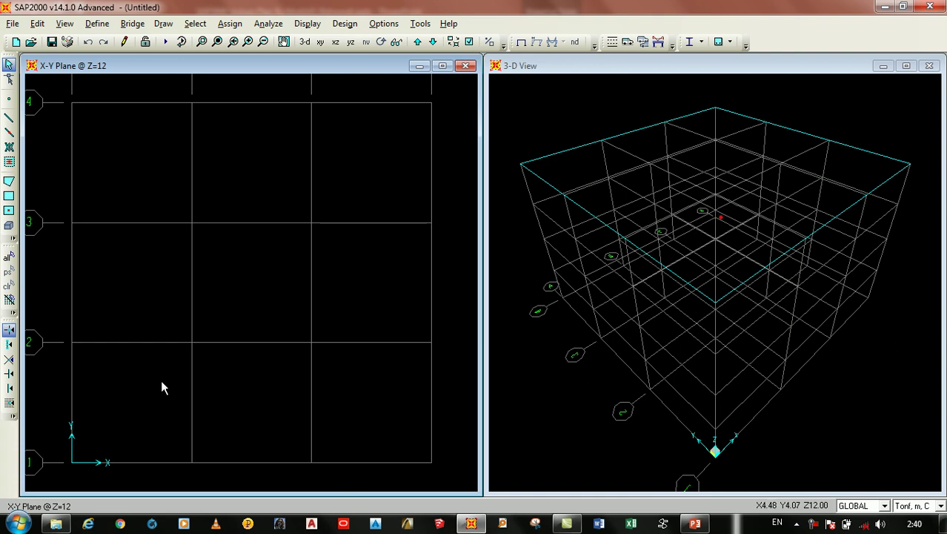
Replace the unsaved grid model with a blank one and look through the available import formats.
{"action": "key", "text": "ctrl+n"}
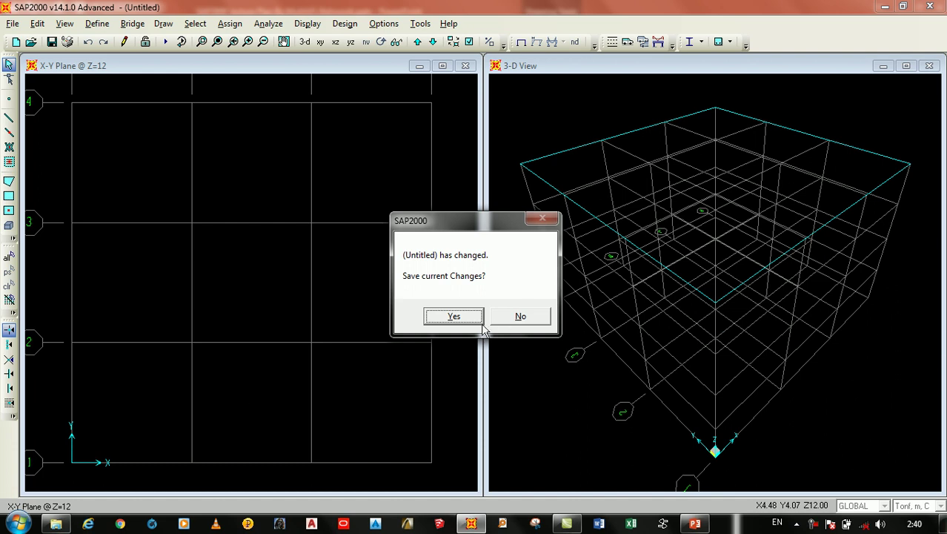
{"action": "left_click", "coordinate": [504, 320]}
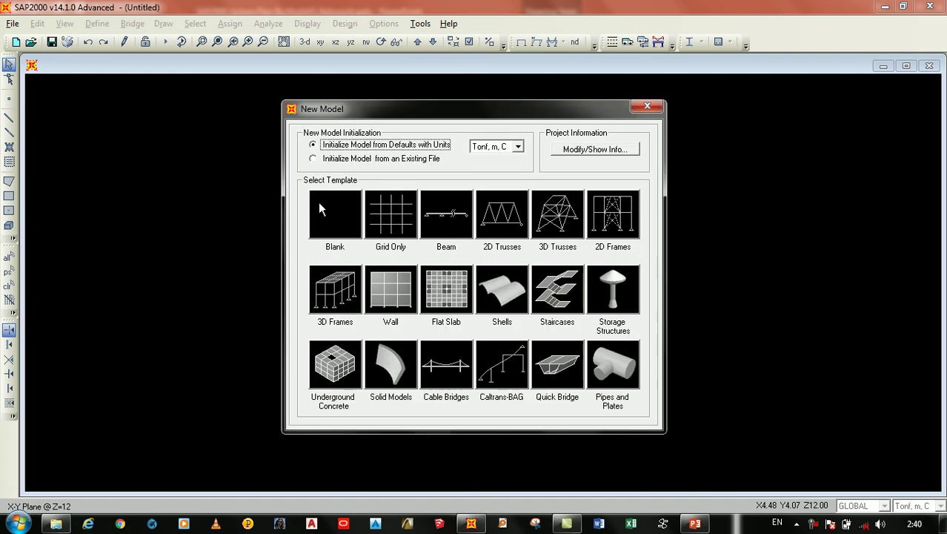
{"action": "left_click", "coordinate": [323, 206]}
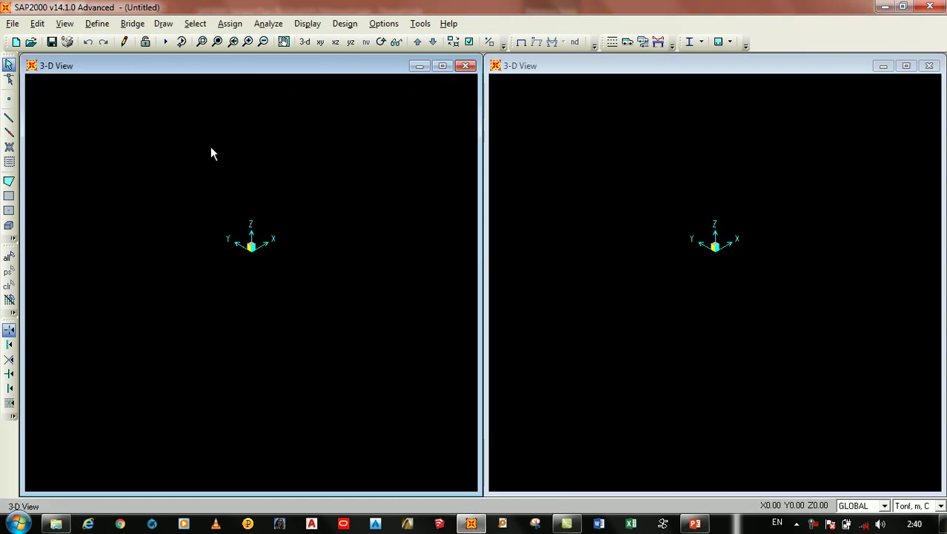
{"action": "left_click", "coordinate": [14, 24]}
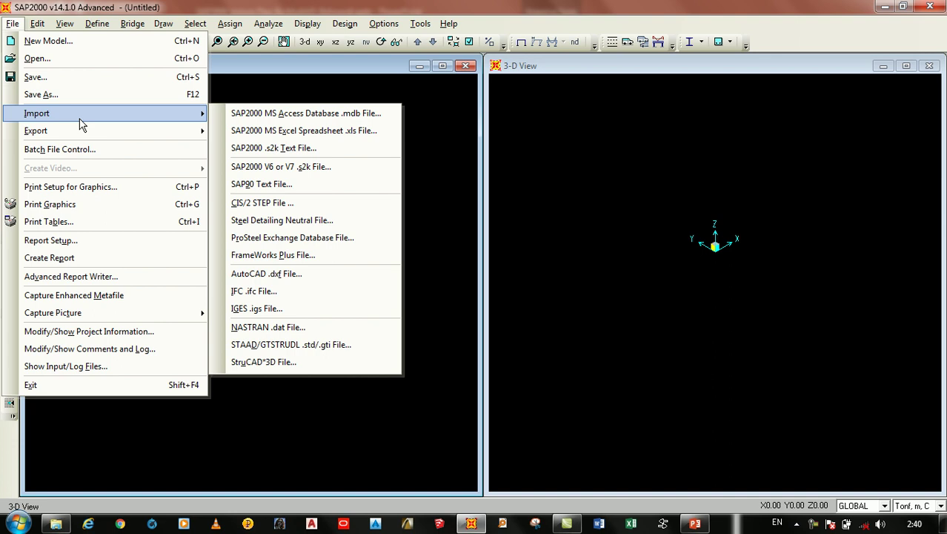
{"action": "key", "text": "Escape"}
{"action": "key", "text": "Escape"}
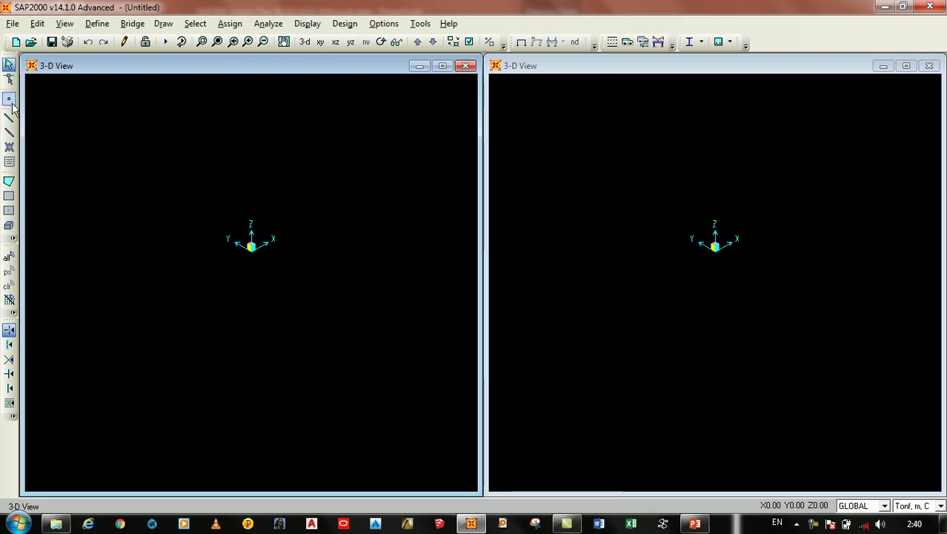
Start a new model from the Grid Only template in Tonf, m, C units, discarding the unsaved blank model.
{"action": "key", "text": "ctrl+n"}
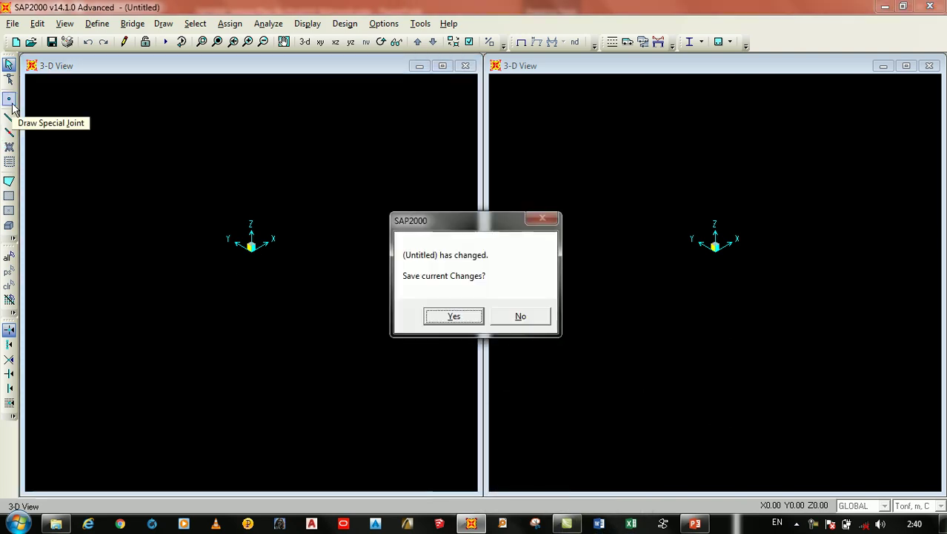
{"action": "left_click", "coordinate": [520, 316]}
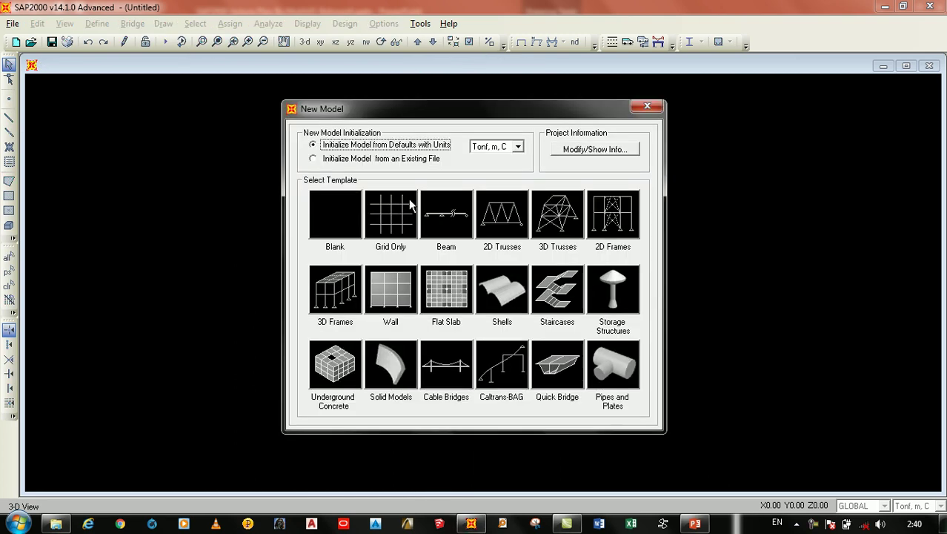
{"action": "left_click", "coordinate": [397, 214]}
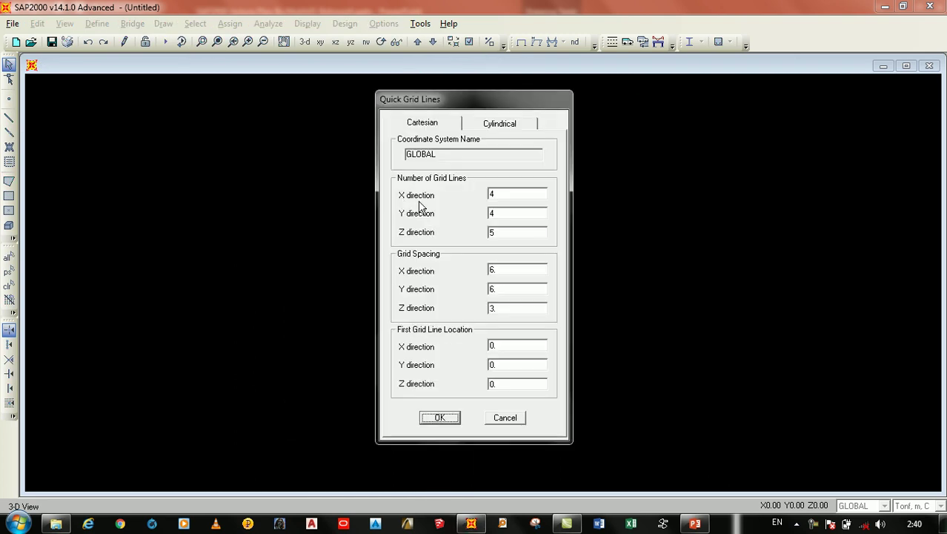
{"action": "left_click", "coordinate": [505, 418]}
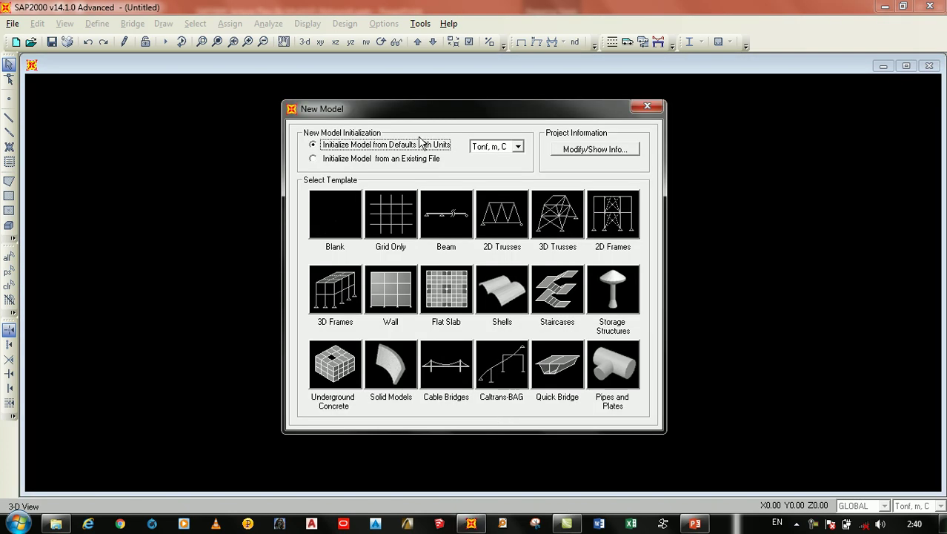
{"action": "left_click", "coordinate": [383, 224]}
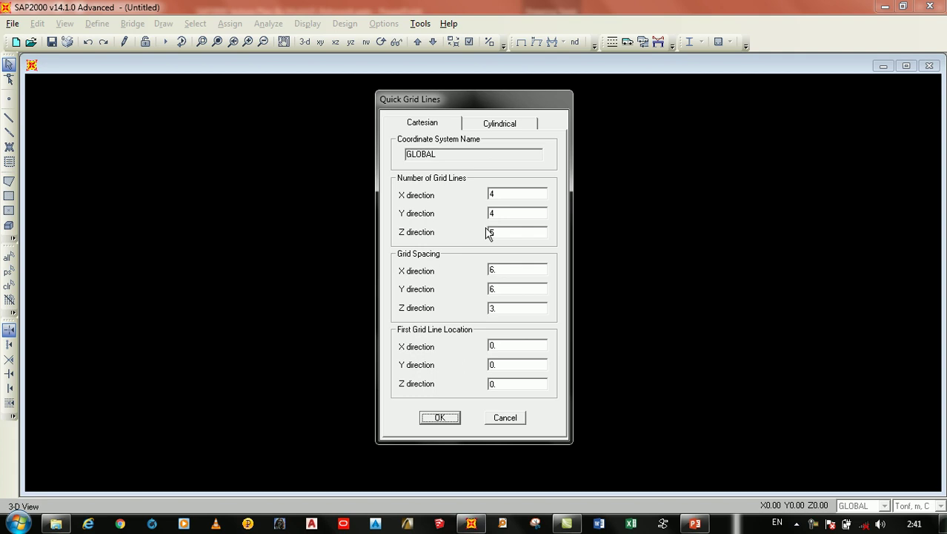
Set the number of grid lines to 5 in X, 6 in Y and 4 in Z.
{"action": "double_click", "coordinate": [524, 195]}
{"action": "key", "text": "BackSpace"}
{"action": "key", "text": "ctrl+z"}
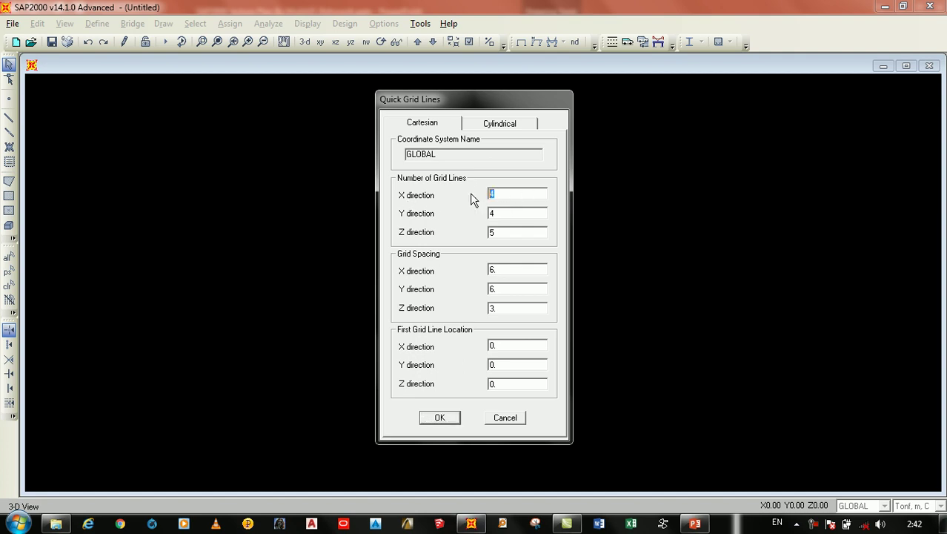
{"action": "mouse_move", "coordinate": [470, 196]}
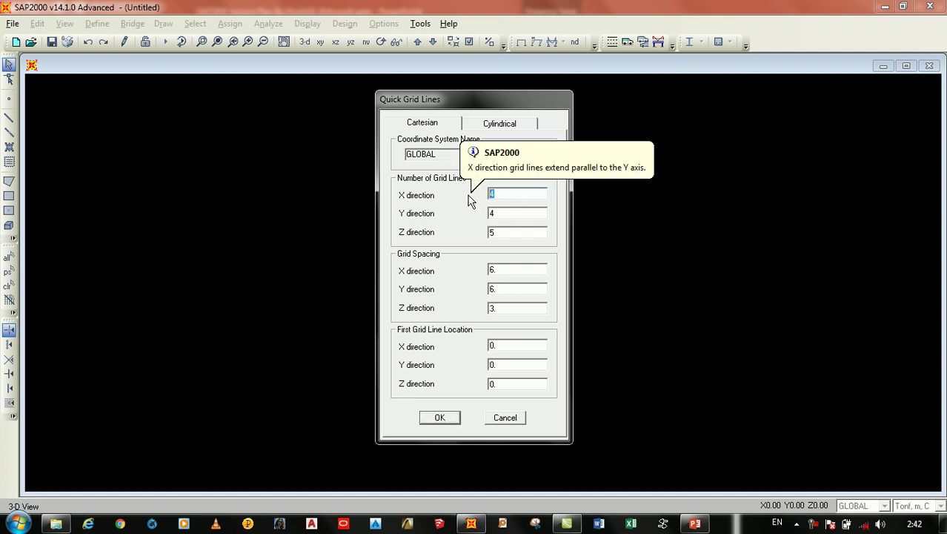
{"action": "type", "text": "5"}
{"action": "double_click", "coordinate": [499, 213]}
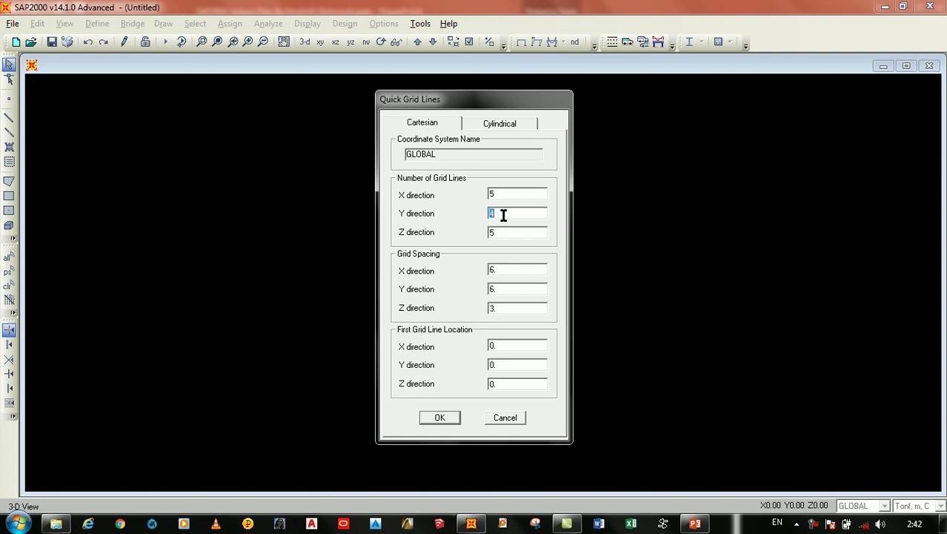
{"action": "type", "text": "6"}
{"action": "key", "text": "Tab"}
{"action": "type", "text": "4"}
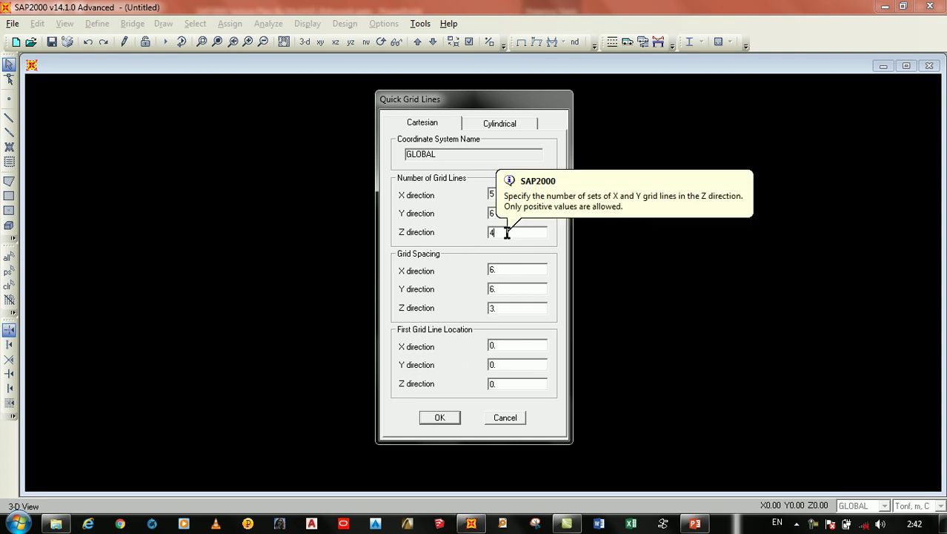
Set the grid spacing to 4 m in X and 5 m in Y, and create the grid.
{"action": "double_click", "coordinate": [503, 272]}
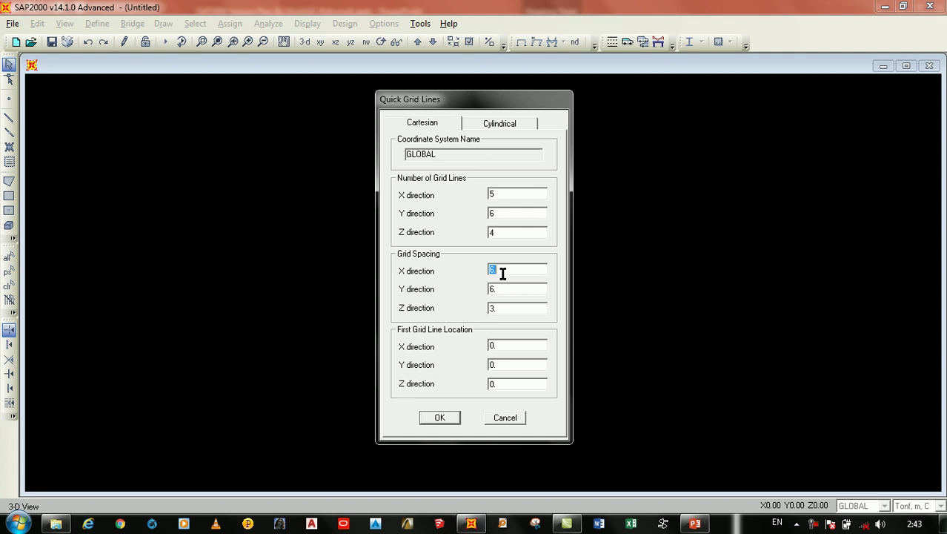
{"action": "type", "text": "4"}
{"action": "left_click", "coordinate": [529, 292]}
{"action": "type", "text": "5"}
{"action": "left_click", "coordinate": [507, 304]}
{"action": "left_click", "coordinate": [452, 417]}
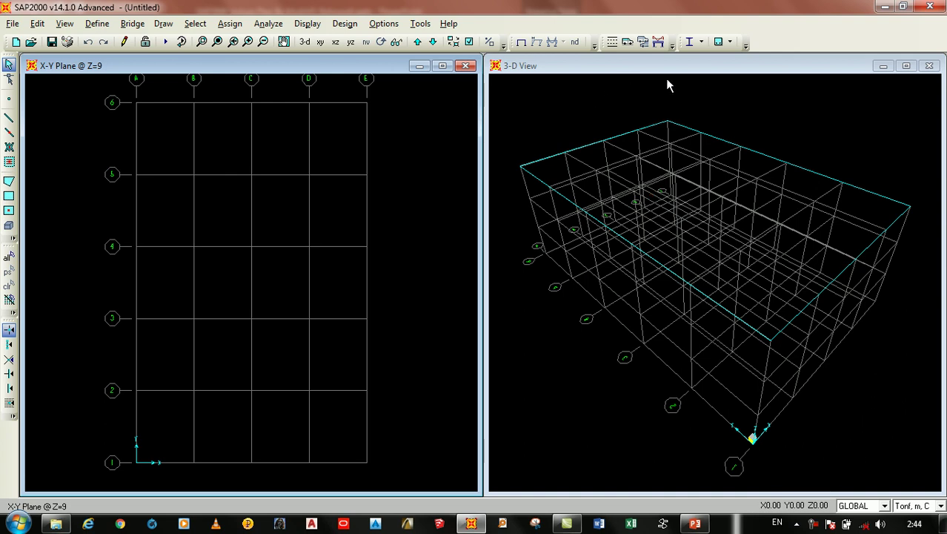
Close the 3-D view window and restore the layout of two vertically tiled windows.
{"action": "left_click", "coordinate": [929, 65]}
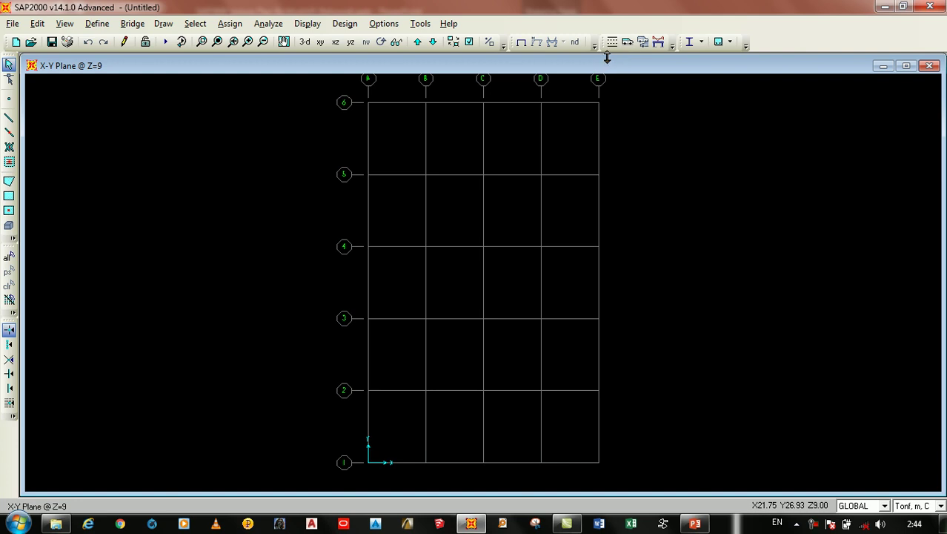
{"action": "left_click", "coordinate": [399, 27]}
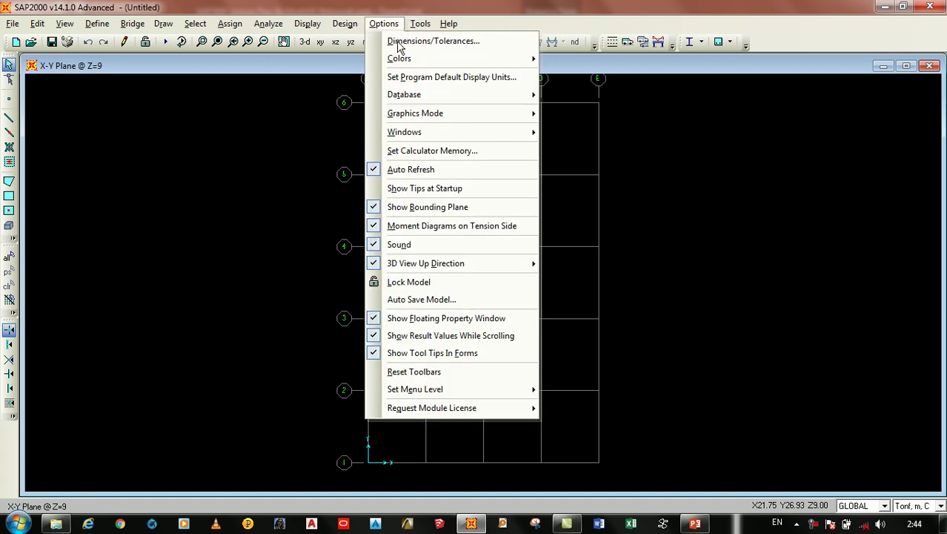
{"action": "mouse_move", "coordinate": [421, 132]}
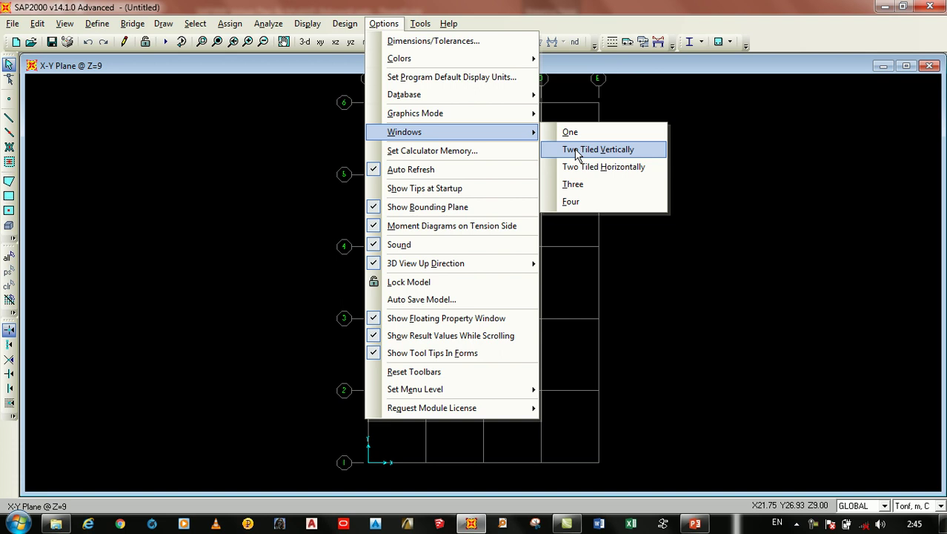
{"action": "left_click", "coordinate": [577, 150]}
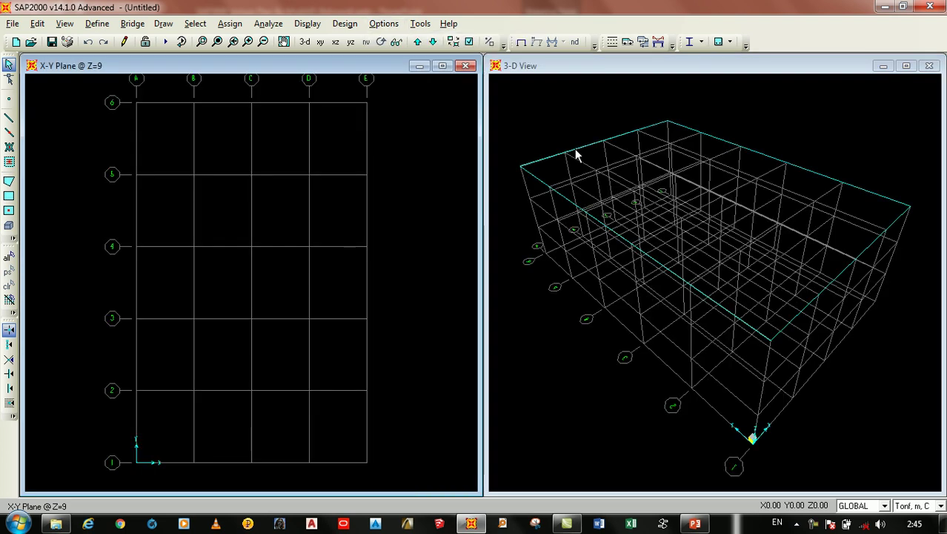
Try the layout of two horizontally tiled windows and return to two vertically tiled windows.
{"action": "left_click", "coordinate": [379, 25]}
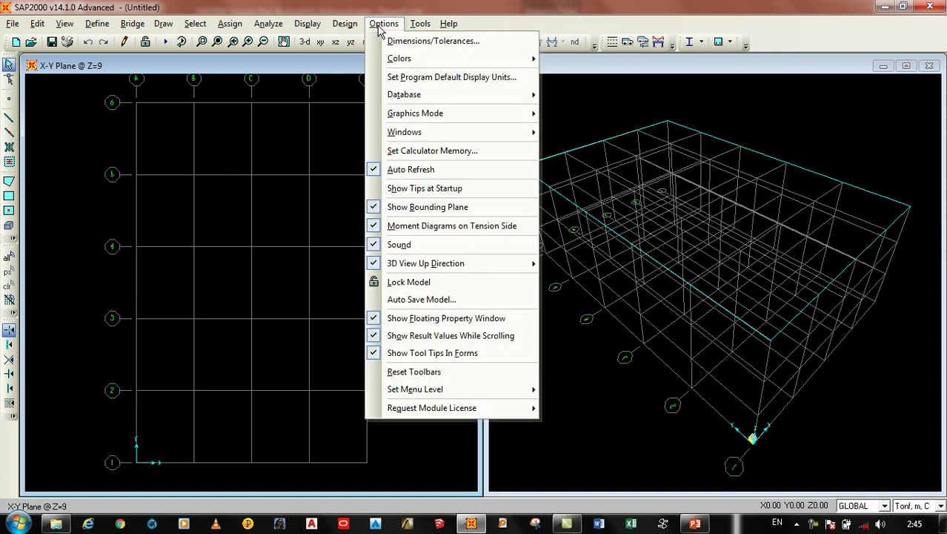
{"action": "mouse_move", "coordinate": [454, 136]}
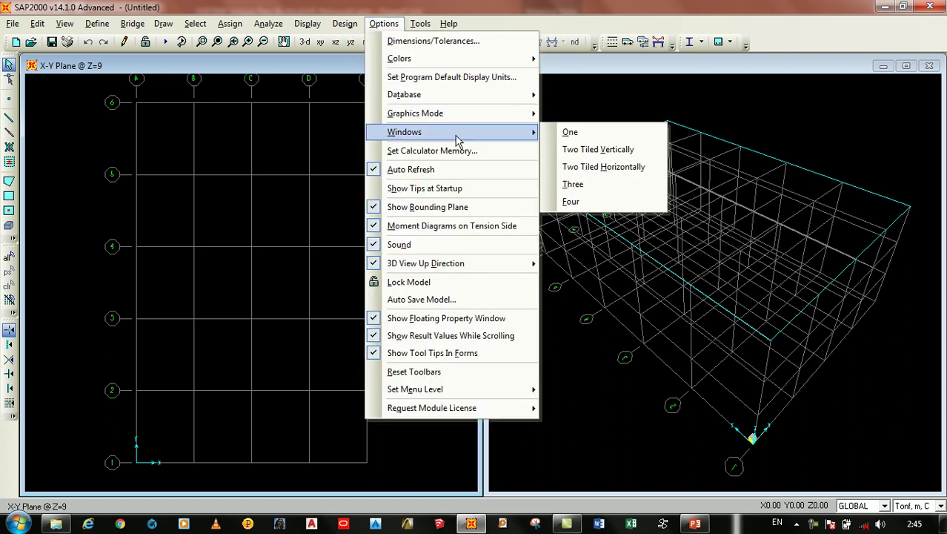
{"action": "left_click", "coordinate": [588, 168]}
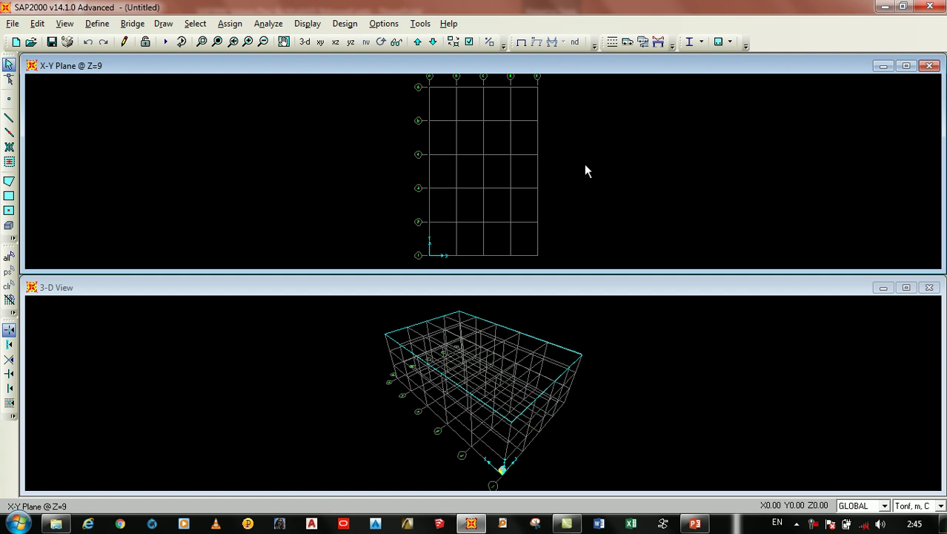
{"action": "left_click", "coordinate": [383, 23]}
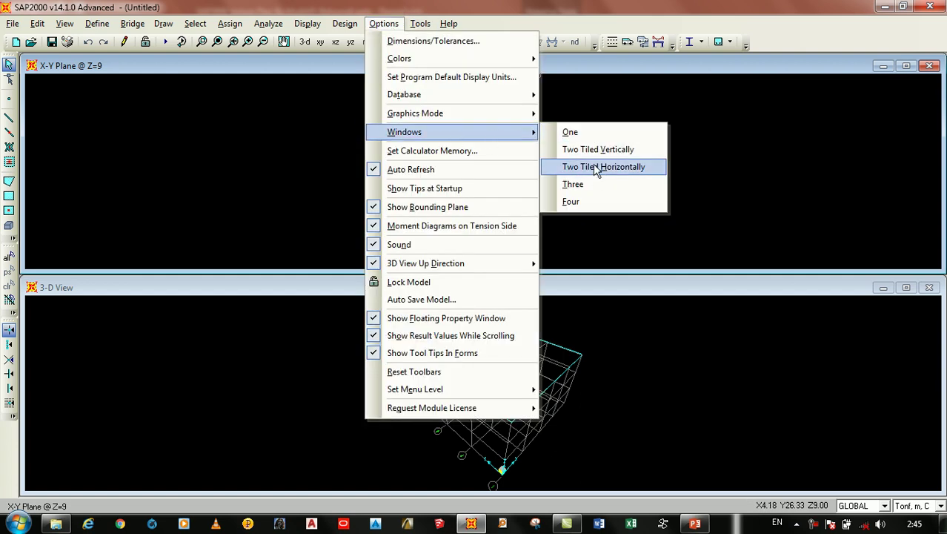
{"action": "left_click", "coordinate": [593, 152]}
Try the four-window layout and return to two vertically tiled windows.
{"action": "left_click", "coordinate": [384, 23]}
{"action": "mouse_move", "coordinate": [512, 133]}
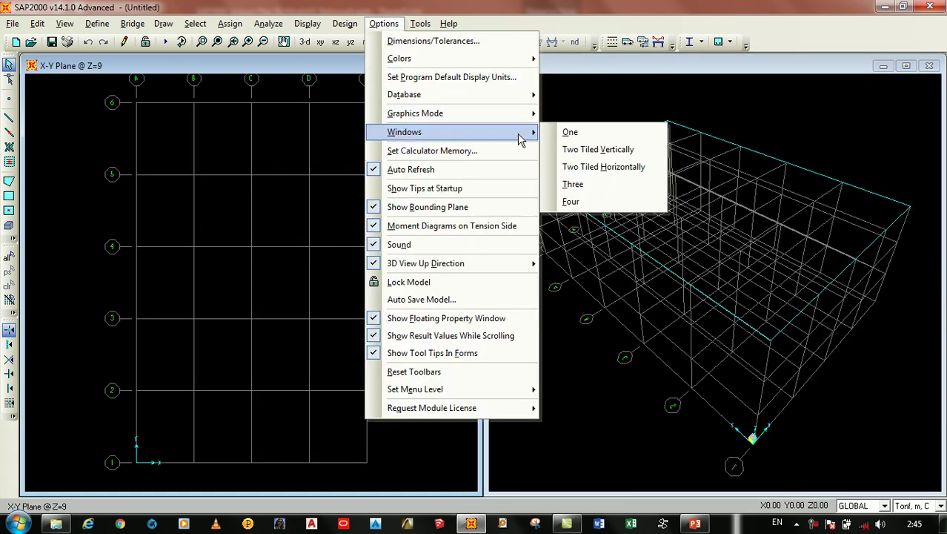
{"action": "left_click", "coordinate": [597, 201]}
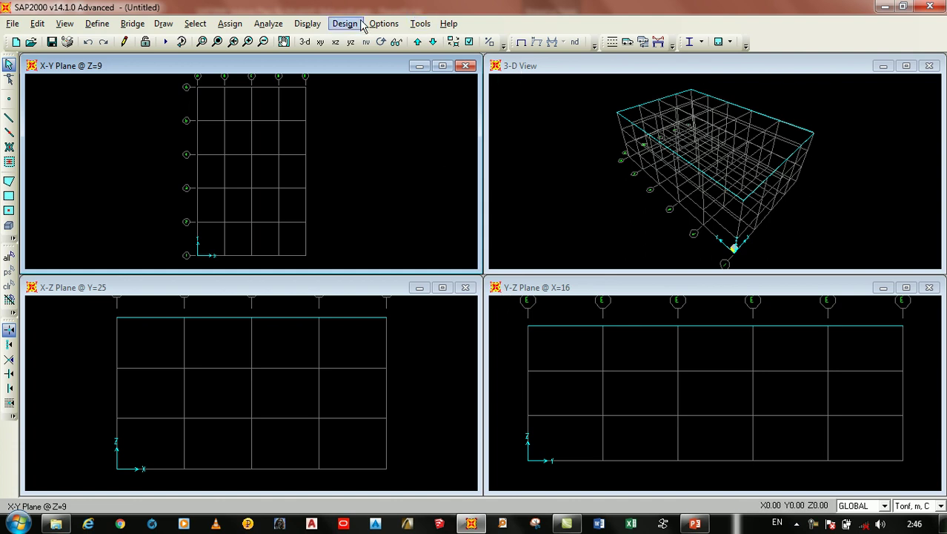
{"action": "left_click", "coordinate": [384, 23]}
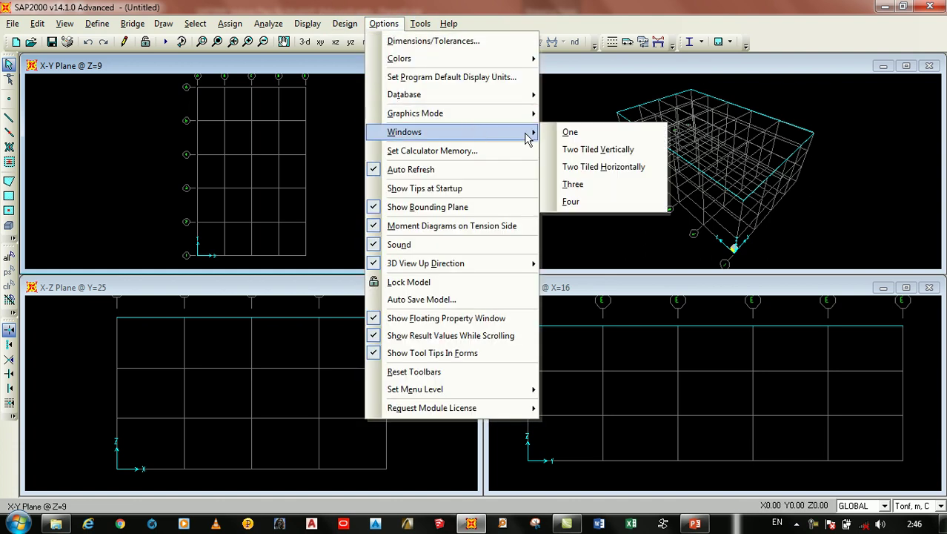
{"action": "left_click", "coordinate": [631, 154]}
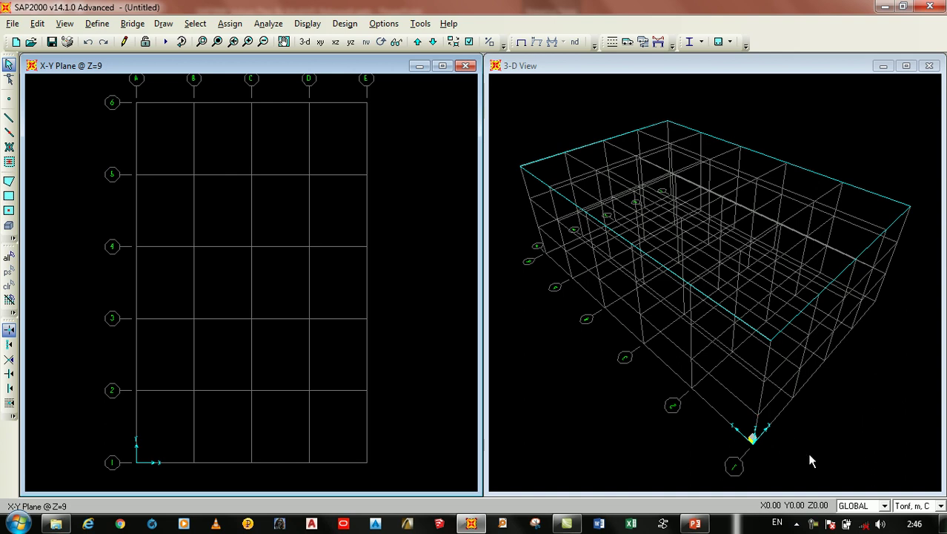
{"action": "left_click", "coordinate": [829, 524]}
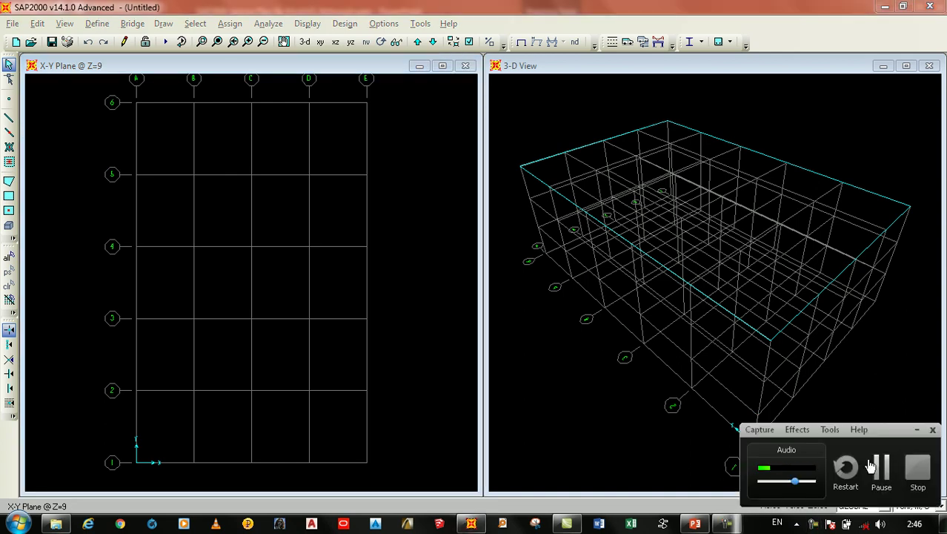
{"action": "left_click", "coordinate": [751, 434]}
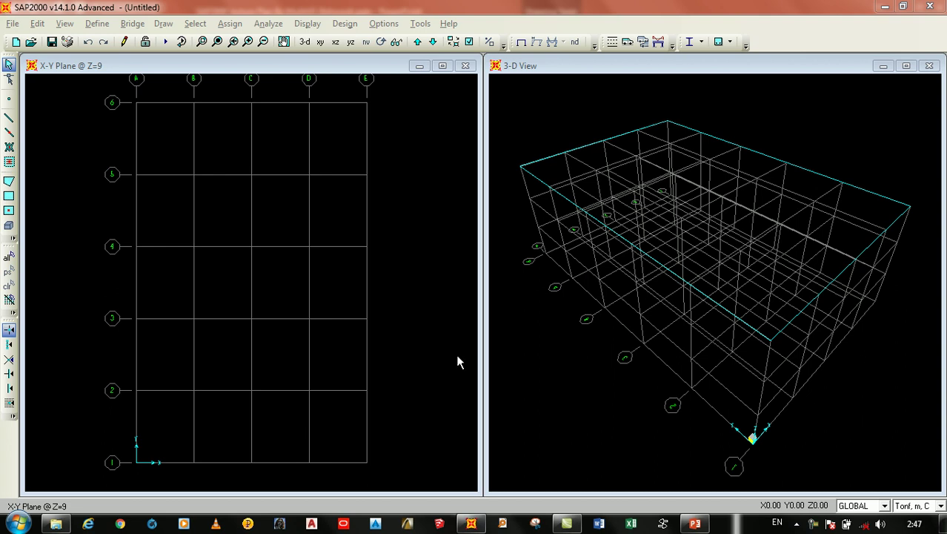
Maximize the X-Y plane window and bring back the two vertically tiled windows.
{"action": "double_click", "coordinate": [49, 69]}
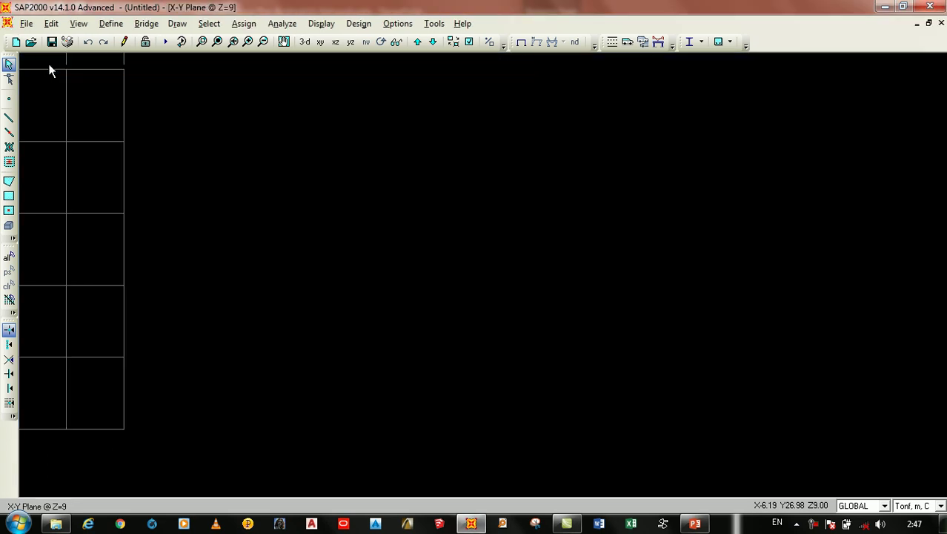
{"action": "left_click", "coordinate": [392, 24]}
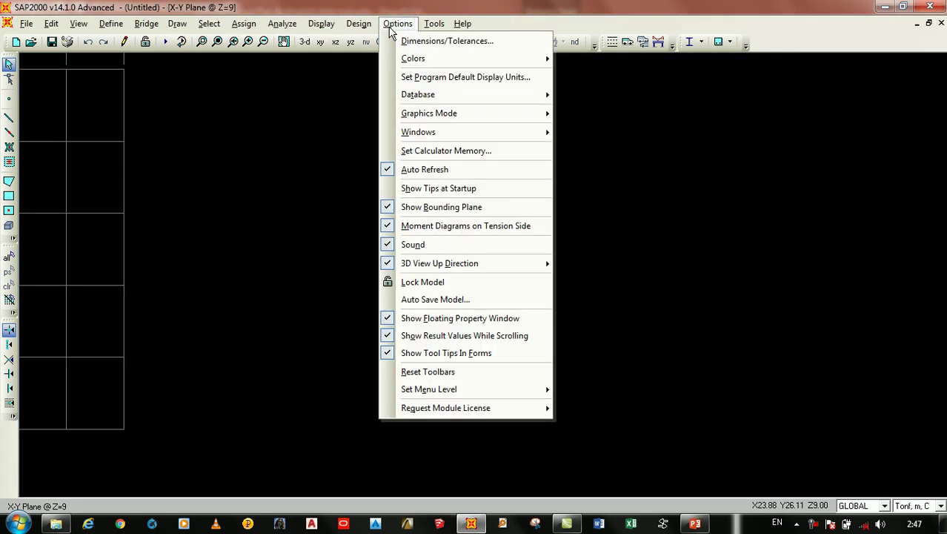
{"action": "mouse_move", "coordinate": [535, 131]}
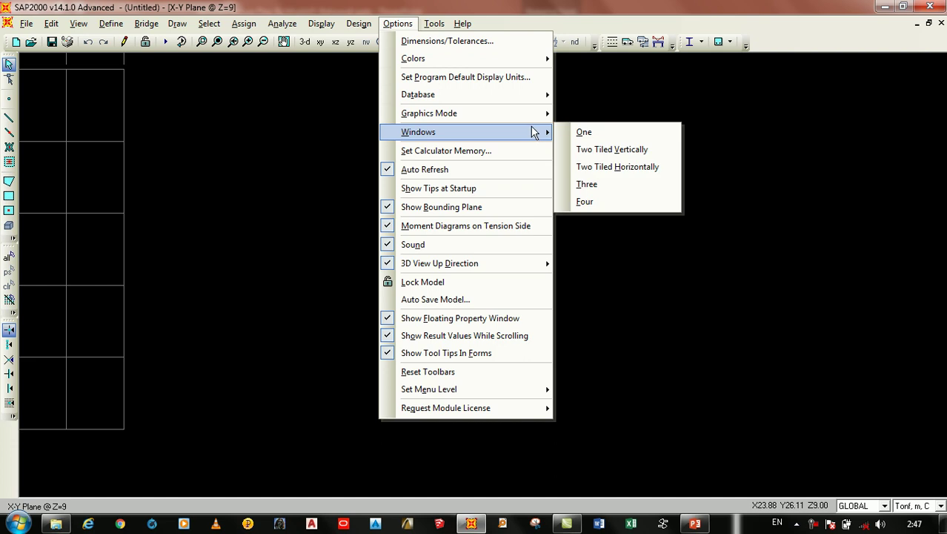
{"action": "left_click", "coordinate": [604, 150]}
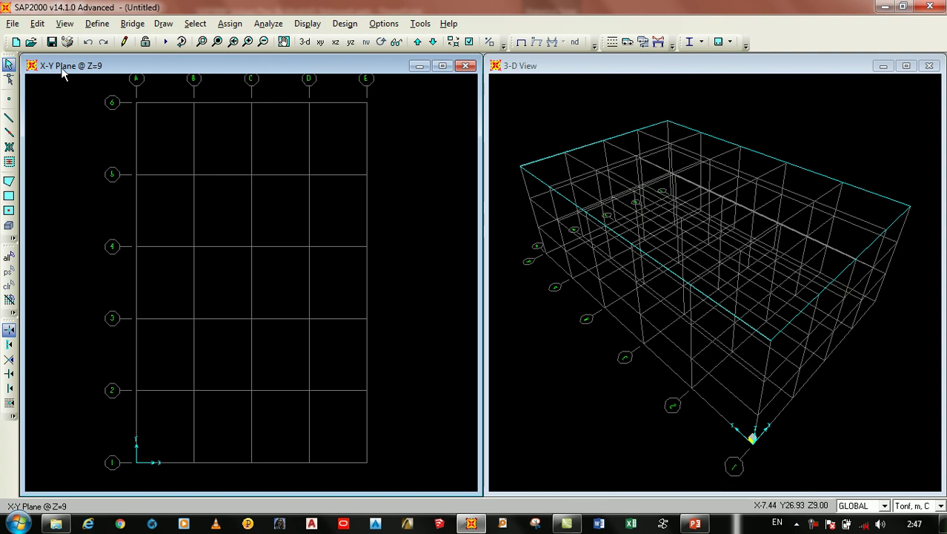
View the grid in the X-Z, Y-Z and 3-D views, and return the window to the X-Y plane.
{"action": "left_click", "coordinate": [335, 42]}
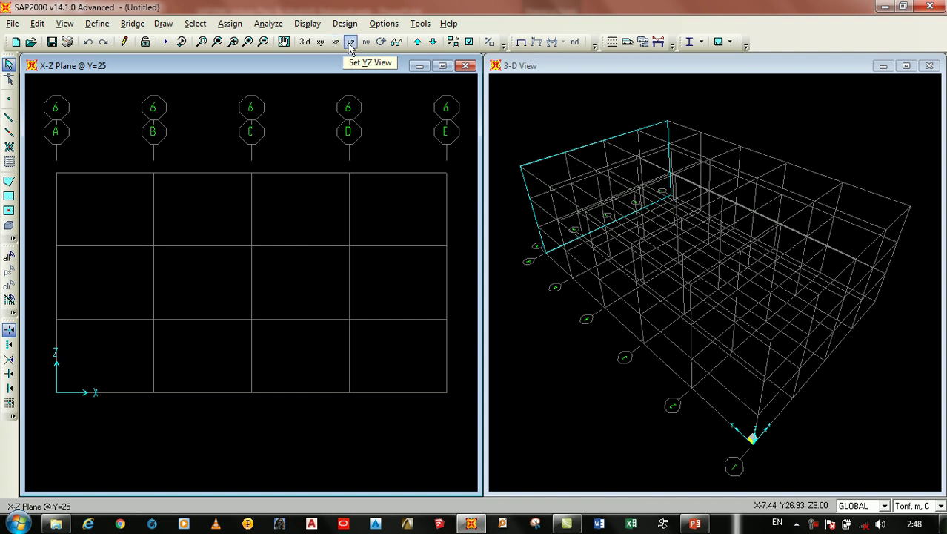
{"action": "left_click", "coordinate": [350, 42]}
{"action": "left_click", "coordinate": [304, 42]}
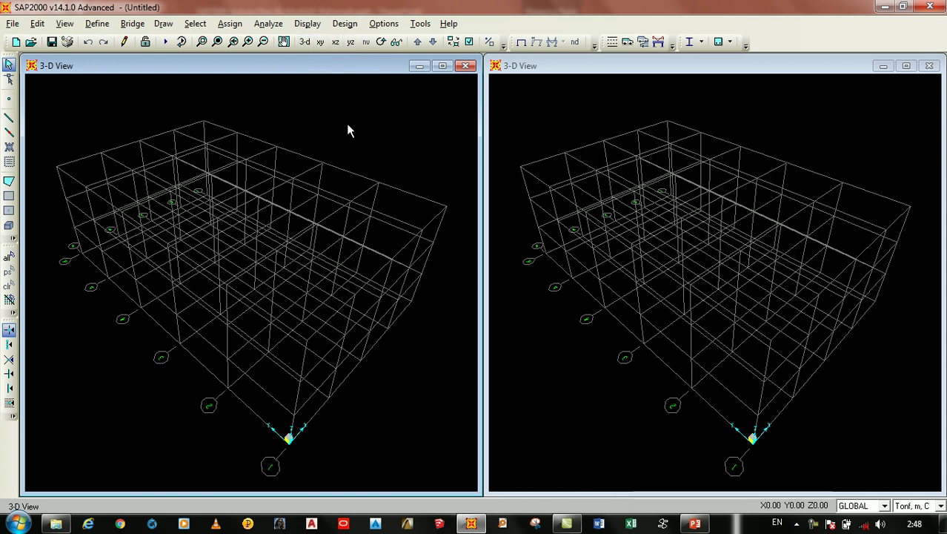
{"action": "left_click", "coordinate": [320, 42]}
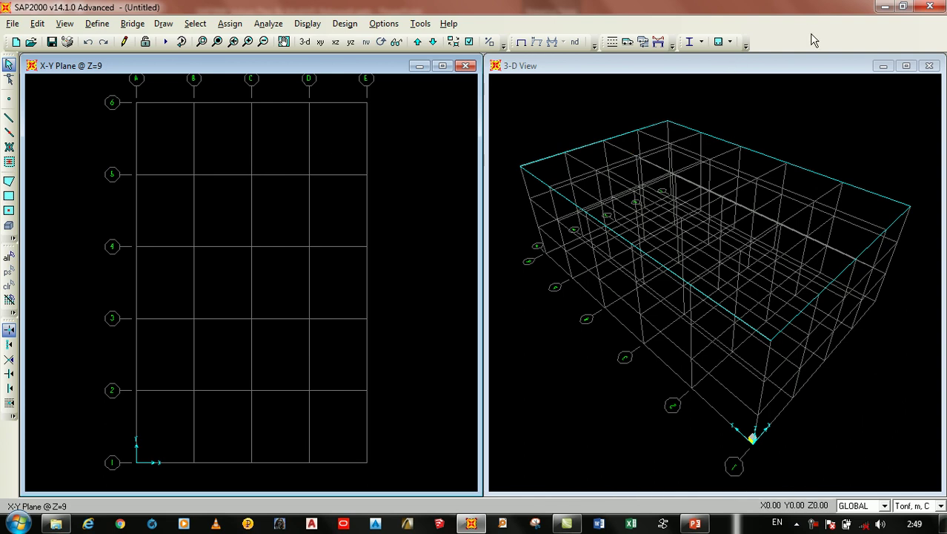
Activate the X-Y plane window and move its plan view down level by level to Z=0.
{"action": "left_click", "coordinate": [767, 65]}
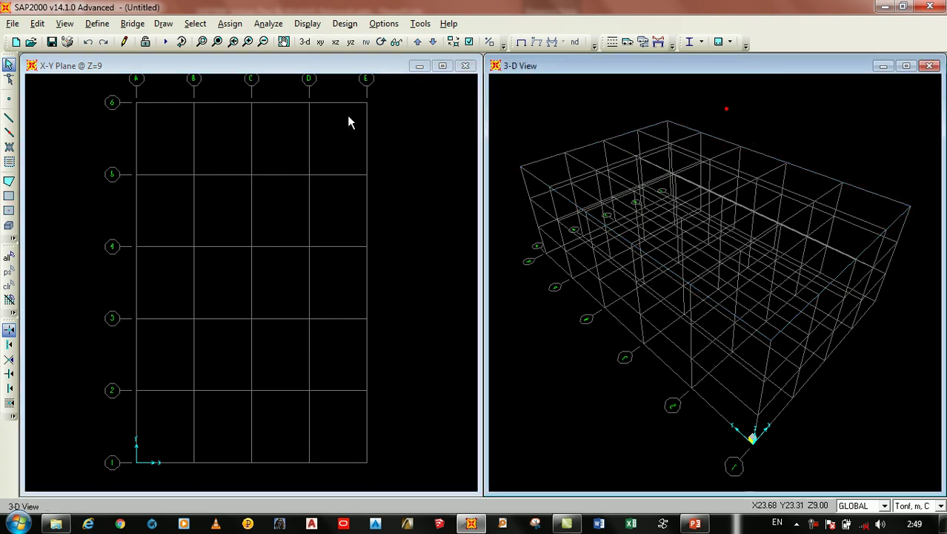
{"action": "left_click", "coordinate": [250, 68]}
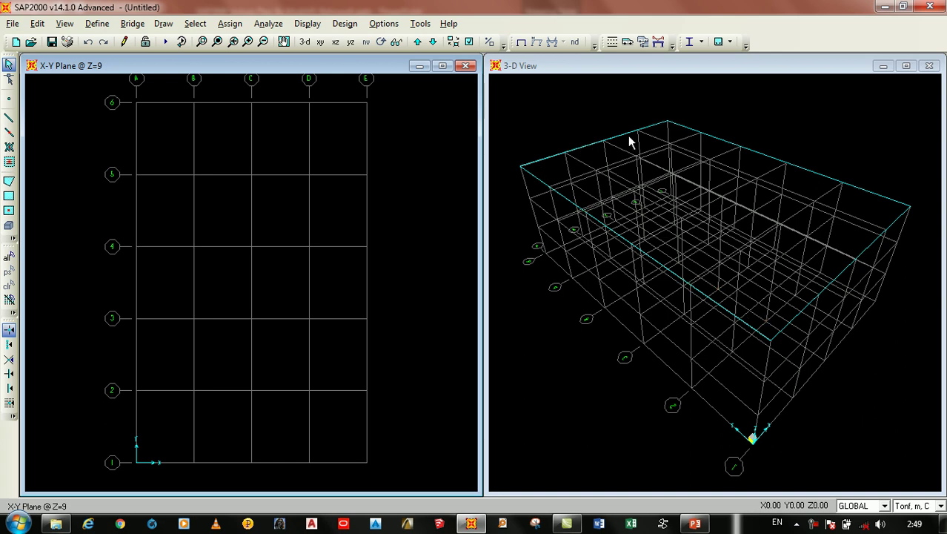
{"action": "left_click", "coordinate": [434, 43]}
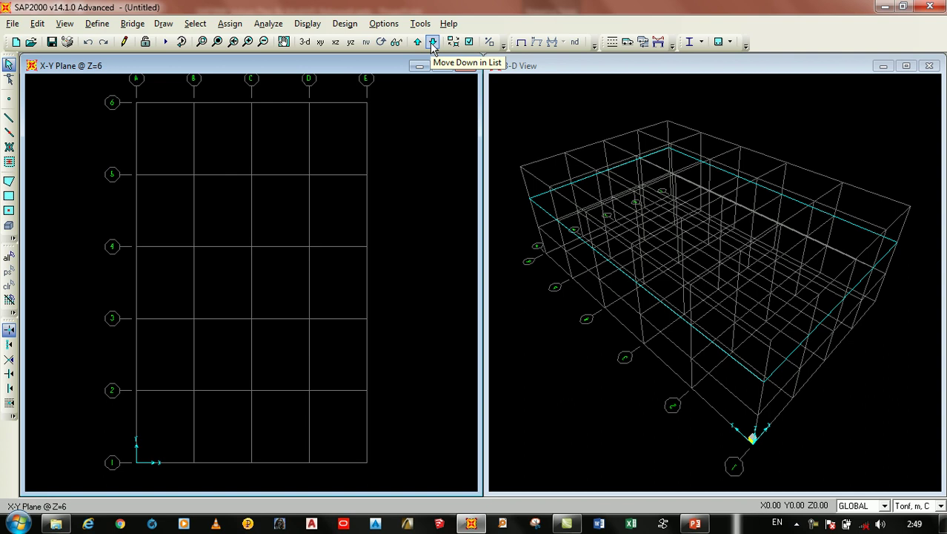
{"action": "left_click", "coordinate": [434, 42]}
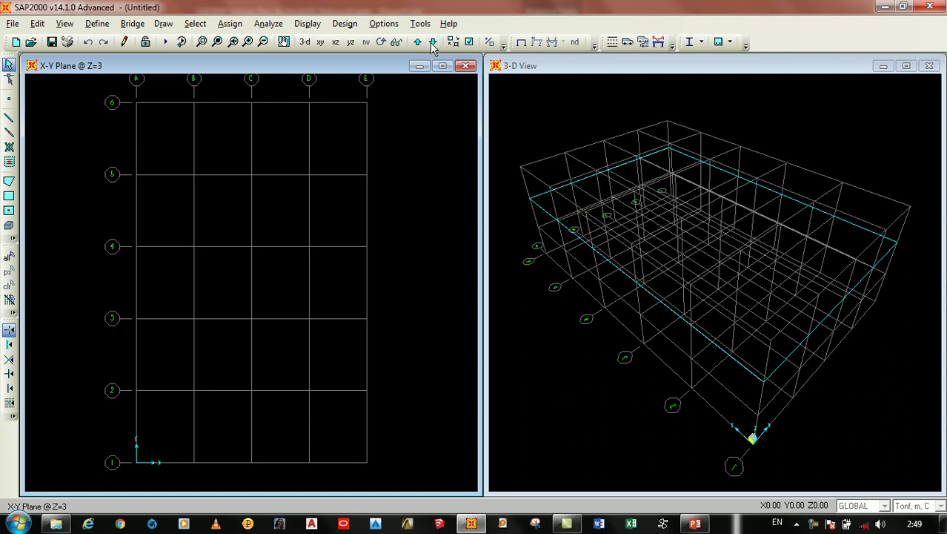
{"action": "left_click", "coordinate": [434, 42]}
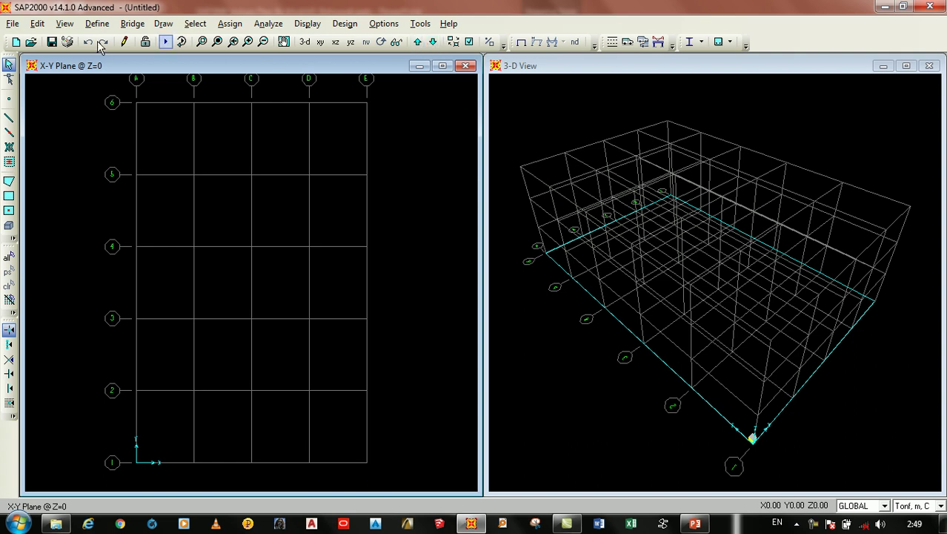
Draw a straight frame with section FSEC1 along grid line 6 from B to C at Z=0.
{"action": "left_click", "coordinate": [9, 117]}
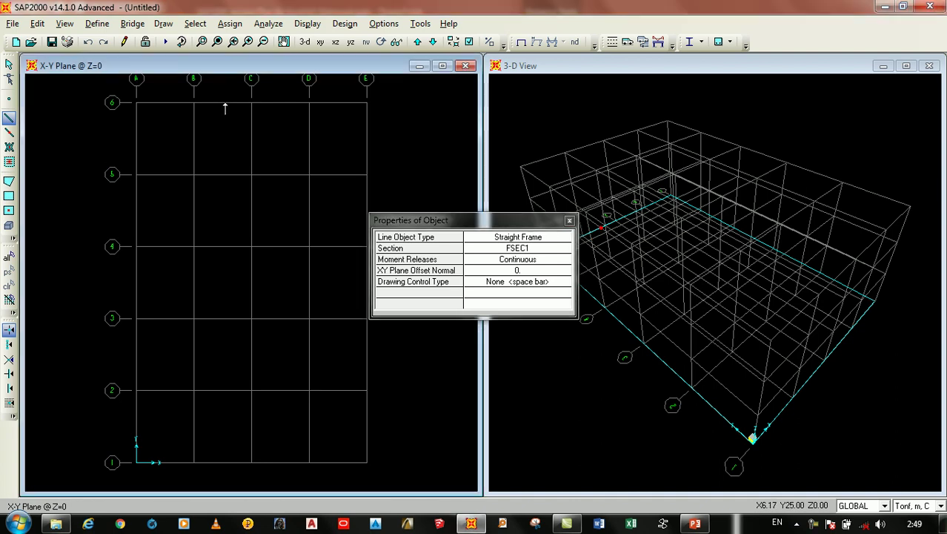
{"action": "left_click", "coordinate": [193, 102]}
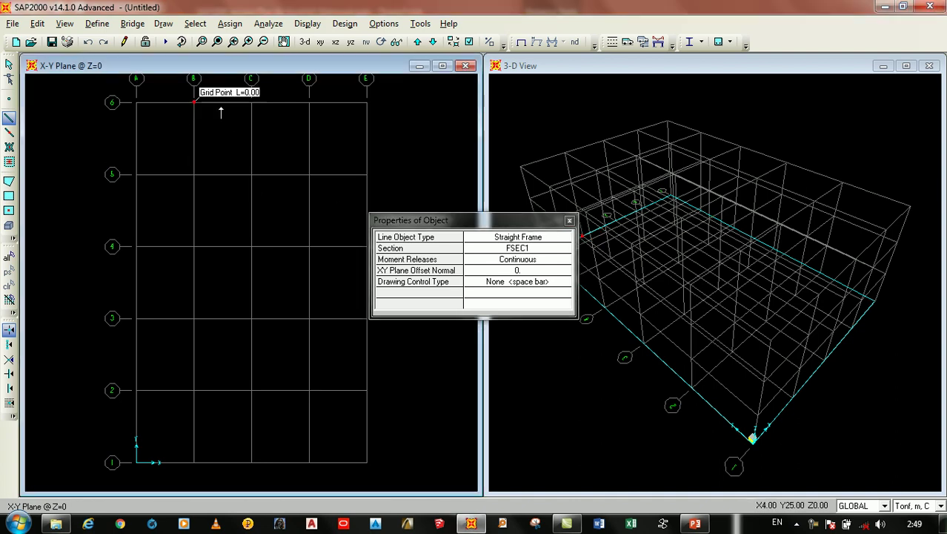
{"action": "left_click", "coordinate": [251, 102]}
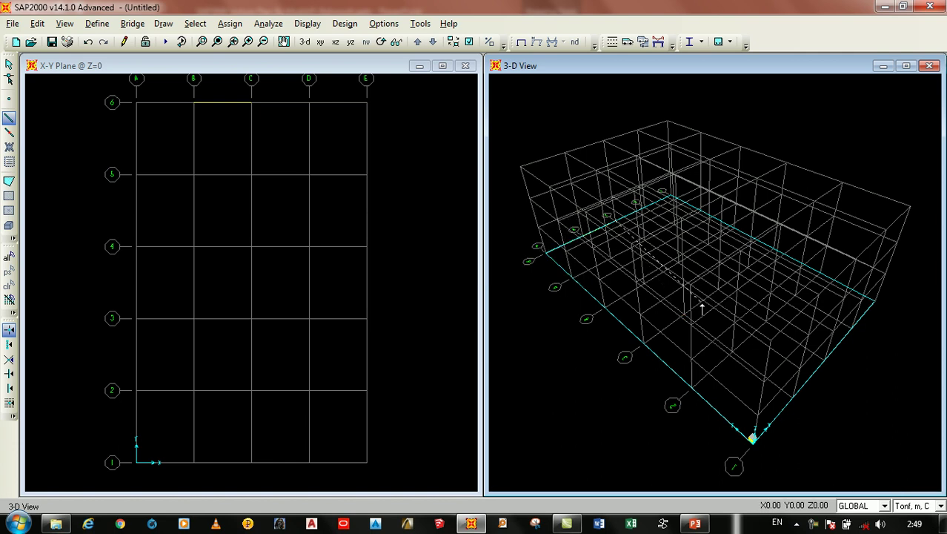
{"action": "key", "text": "Escape"}
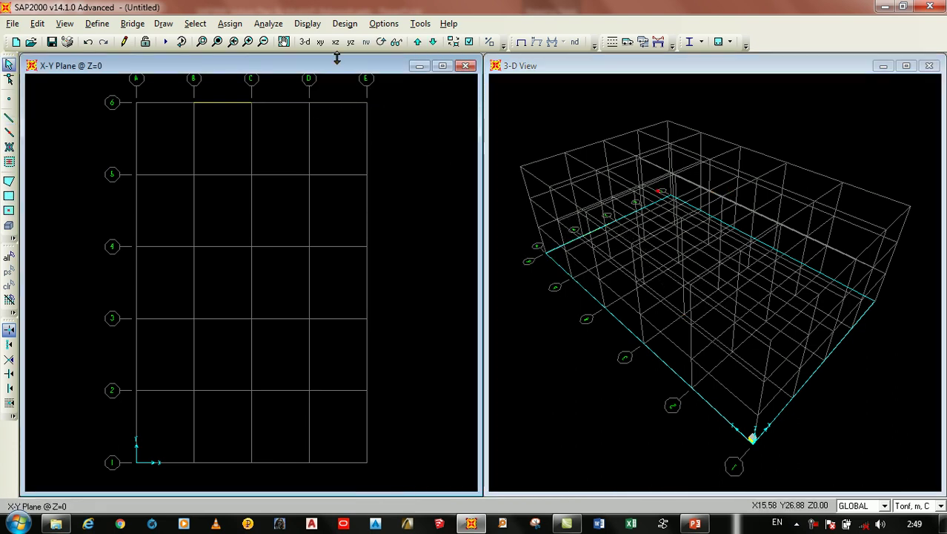
Switch the plan window to the Y-Z view and move down through the grid planes to X=8.
{"action": "left_click", "coordinate": [433, 43]}
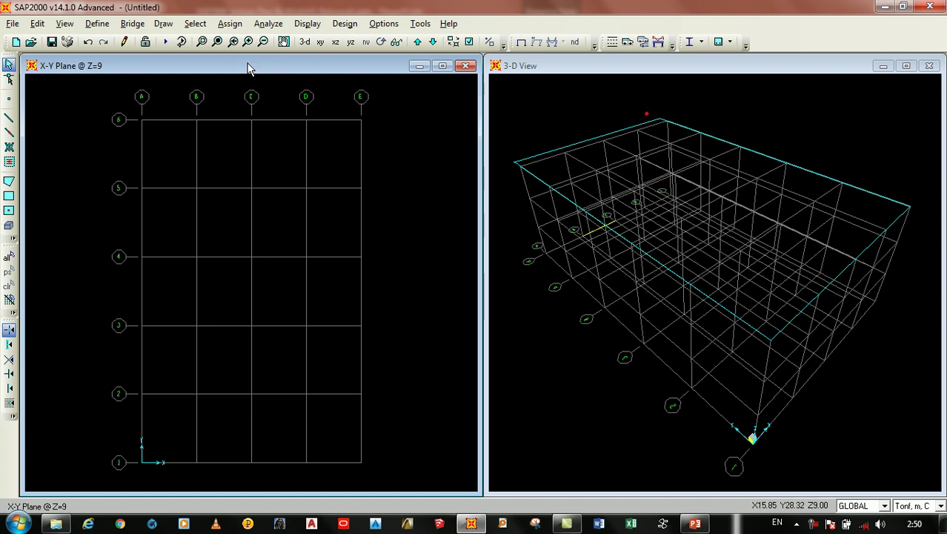
{"action": "left_click", "coordinate": [348, 42]}
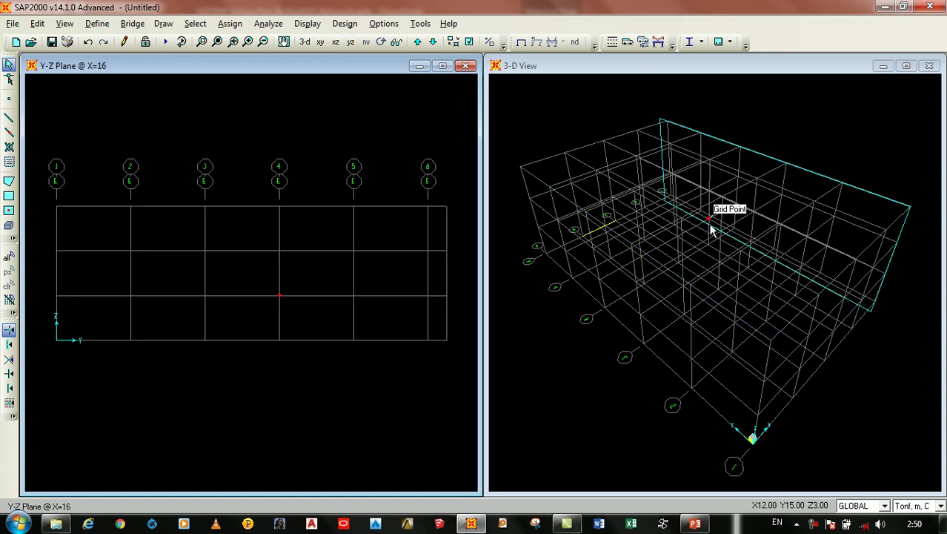
{"action": "left_click", "coordinate": [434, 42]}
{"action": "left_click", "coordinate": [434, 42]}
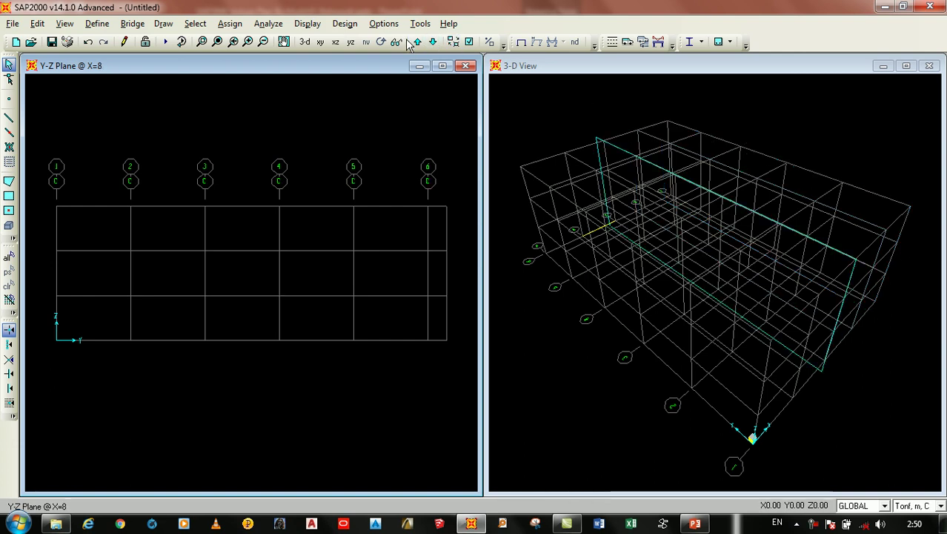
Move up through the Y-Z grid planes to X=12 and switch the window to the X-Z plane at Y=25.
{"action": "left_click", "coordinate": [417, 43]}
{"action": "left_click", "coordinate": [417, 42]}
{"action": "left_click", "coordinate": [417, 42]}
{"action": "left_click", "coordinate": [416, 42]}
{"action": "left_click", "coordinate": [416, 43]}
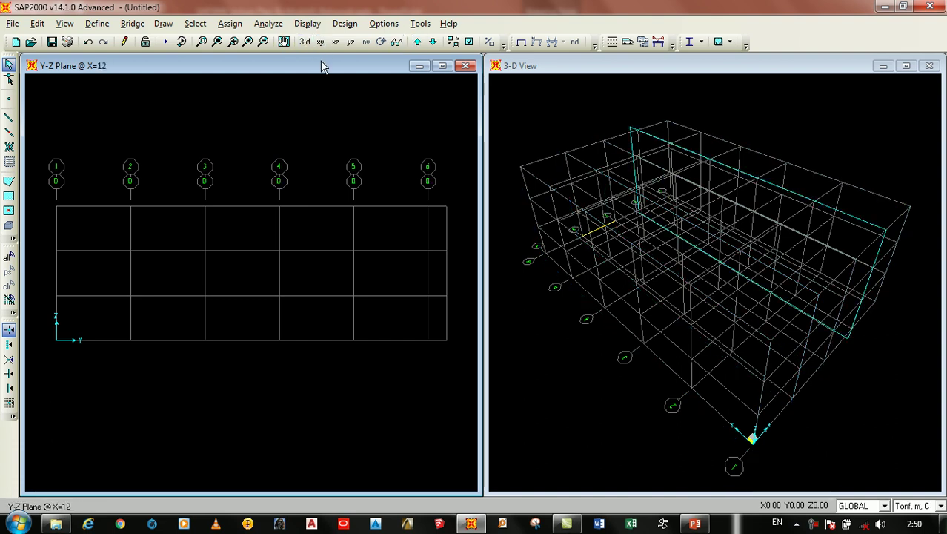
{"action": "left_click", "coordinate": [338, 43]}
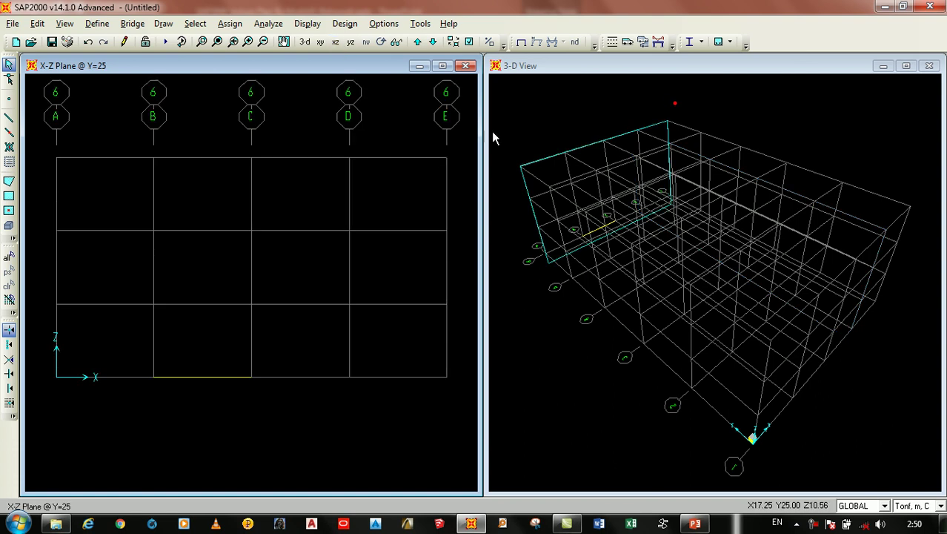
Step down through the X-Z grid planes from Y=25 to Y=5 and beyond, and return the window to Y=25.
{"action": "left_click", "coordinate": [433, 43]}
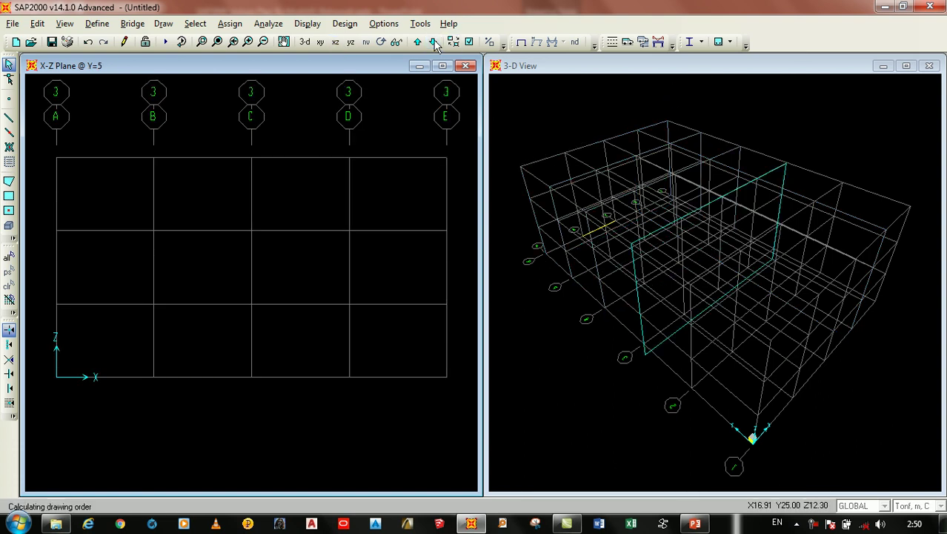
{"action": "left_click", "coordinate": [433, 42]}
{"action": "left_click", "coordinate": [433, 42]}
{"action": "left_click", "coordinate": [433, 42]}
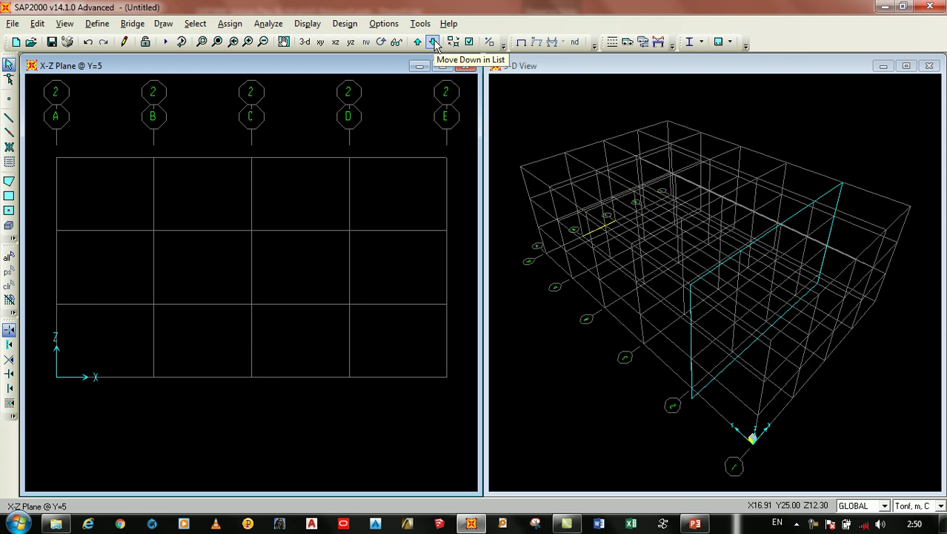
{"action": "left_click", "coordinate": [433, 42]}
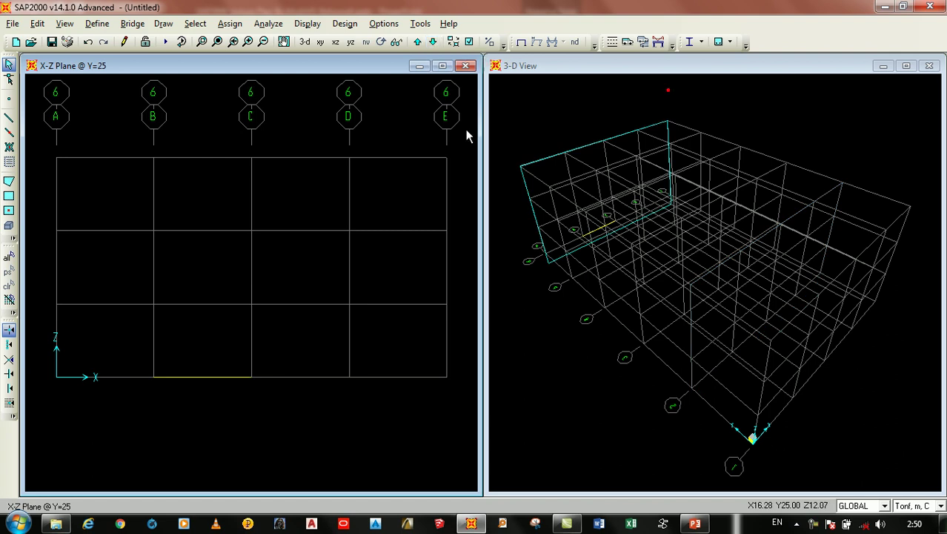
Switch to the PowerPoint lecture plan and review the slide listing the Cartesian gridline topics.
{"action": "mouse_move", "coordinate": [695, 525]}
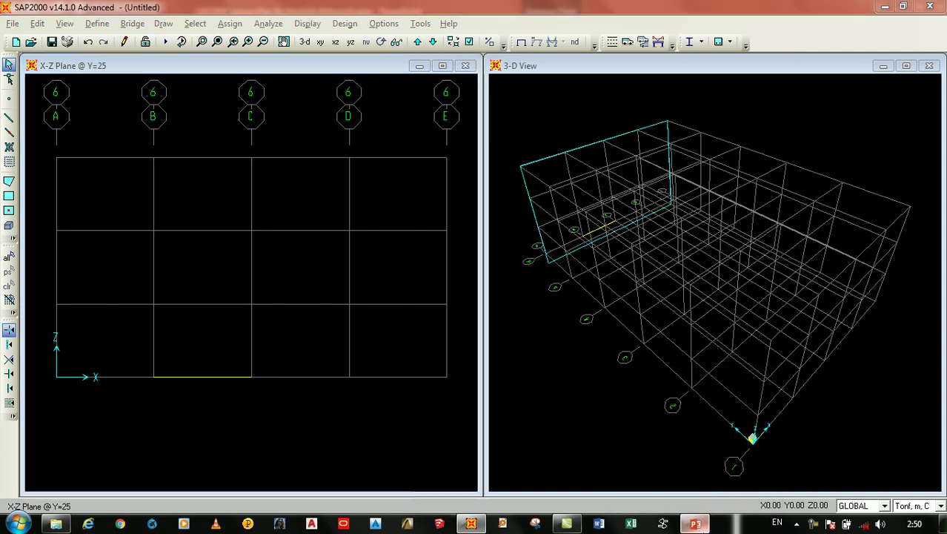
{"action": "left_click", "coordinate": [695, 524]}
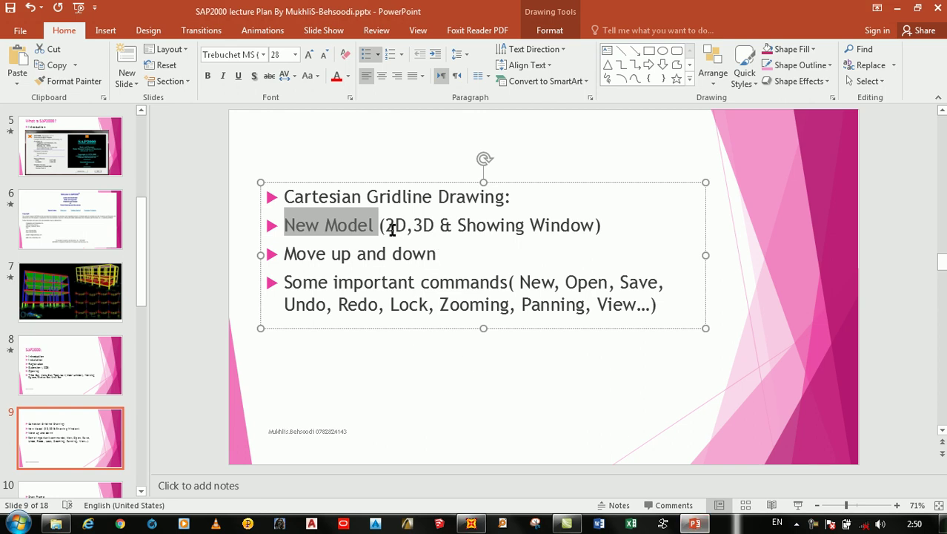
{"action": "left_click", "coordinate": [437, 255]}
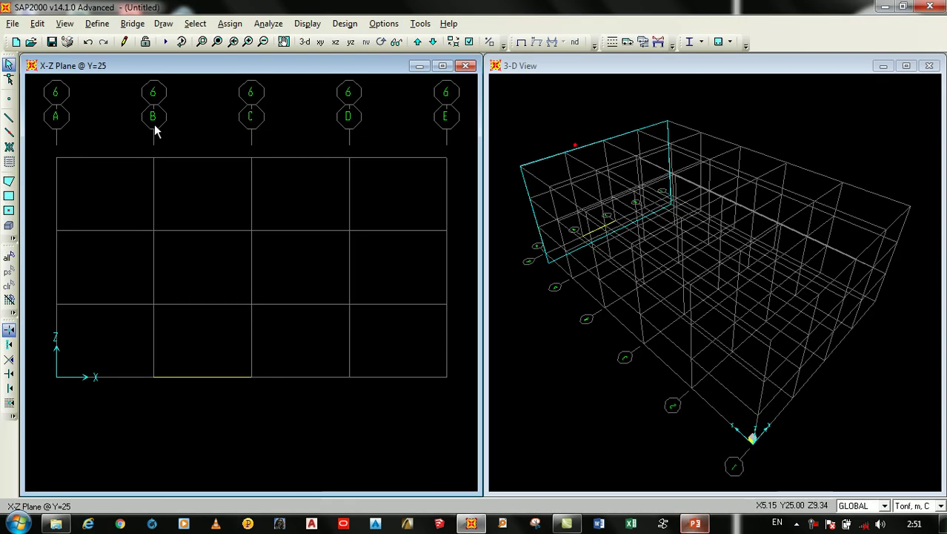
Create a new Grid Only model with 4 × 4 × 5 grid lines spaced 6, 6 and 3 m, discarding the current model.
{"action": "left_click", "coordinate": [16, 42]}
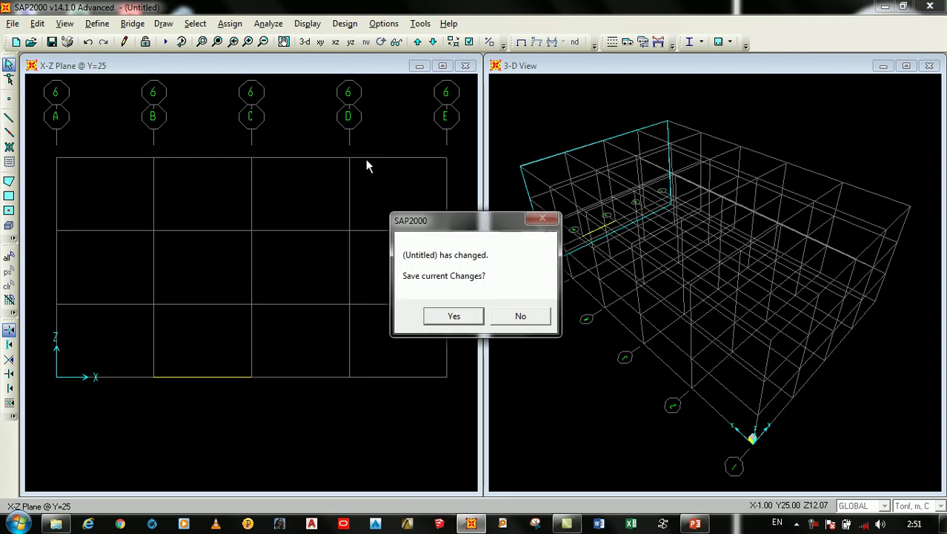
{"action": "left_click", "coordinate": [538, 316]}
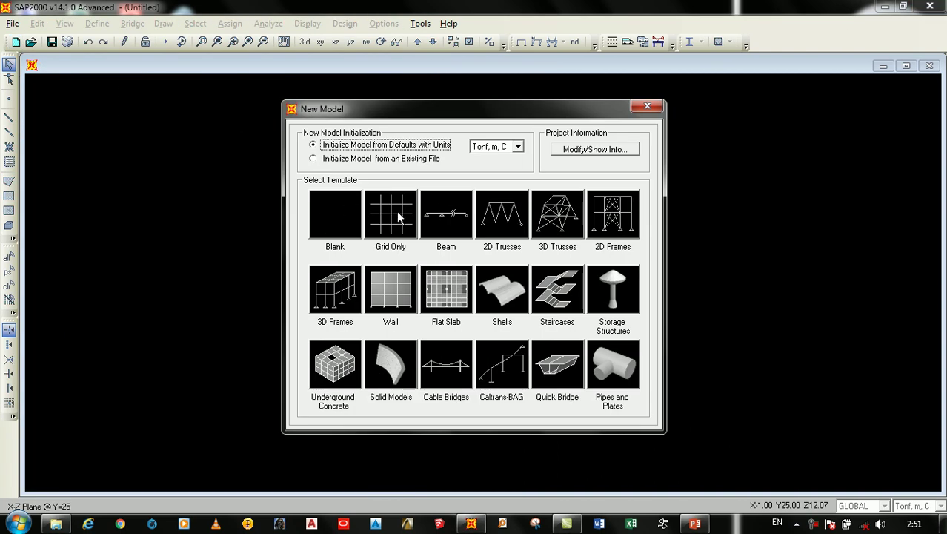
{"action": "left_click", "coordinate": [397, 213]}
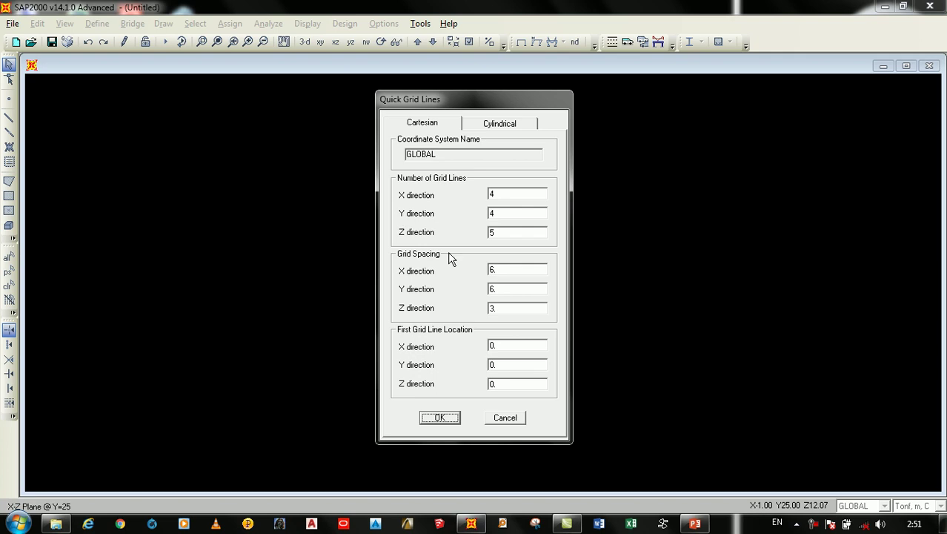
{"action": "left_click", "coordinate": [446, 419]}
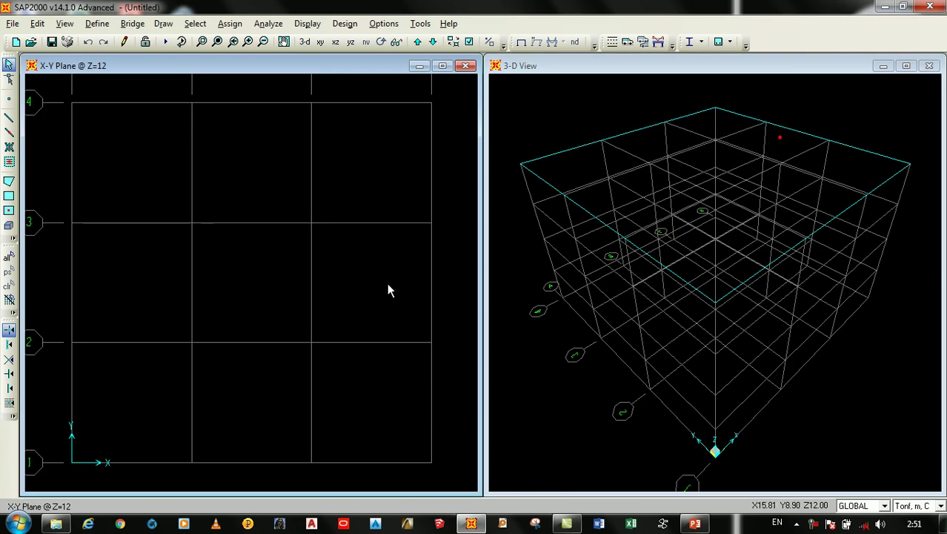
Check the PowerPoint command list, then start opening an existing model without saving and browse to My Practice Files on Local Disk (E:).
{"action": "left_click", "coordinate": [704, 527]}
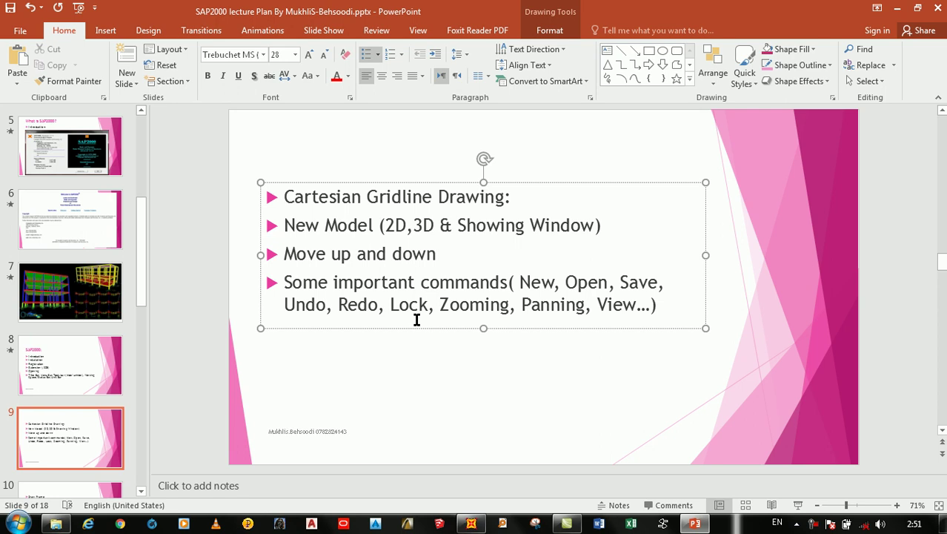
{"action": "left_click", "coordinate": [694, 523]}
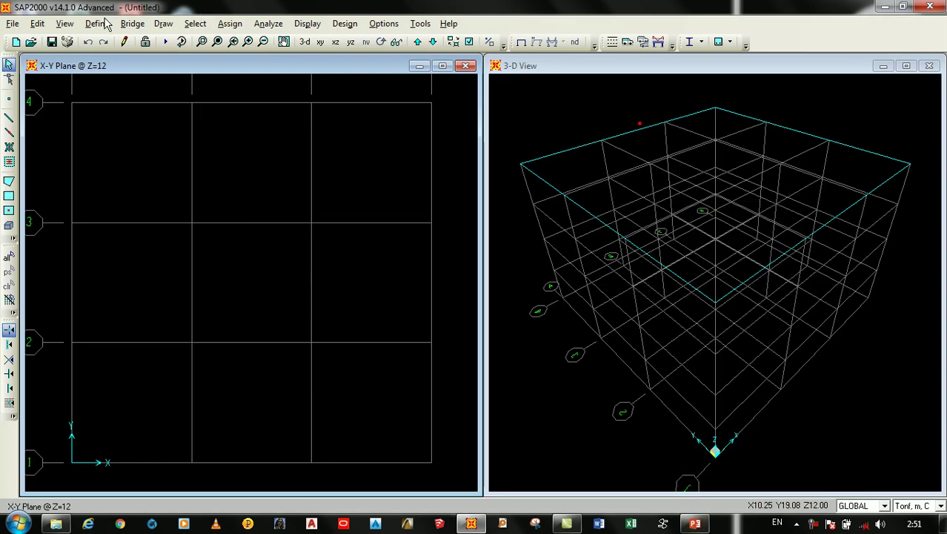
{"action": "left_click", "coordinate": [34, 42]}
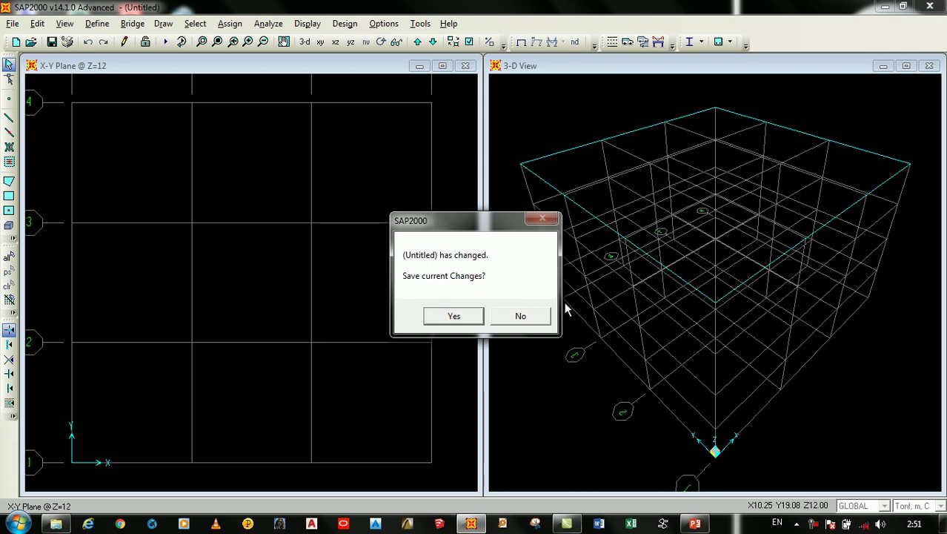
{"action": "left_click", "coordinate": [539, 317]}
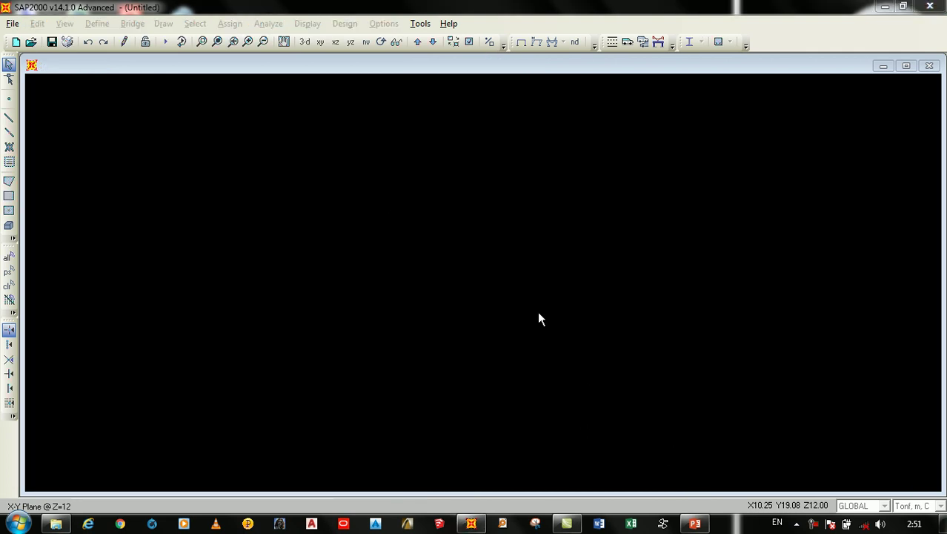
{"action": "scroll", "coordinate": [113, 200], "scroll_direction": "down", "scroll_amount": 3}
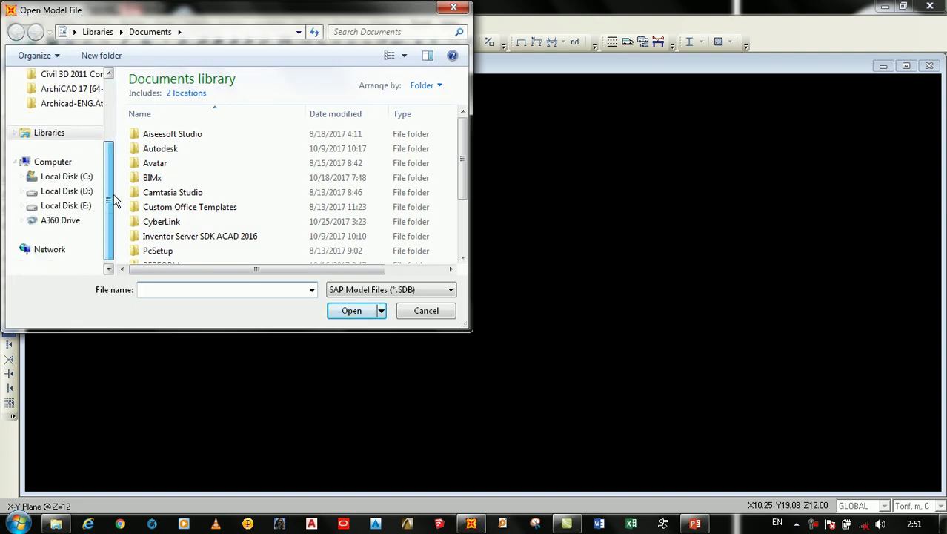
{"action": "left_click", "coordinate": [70, 206]}
{"action": "left_click", "coordinate": [259, 170]}
{"action": "scroll", "coordinate": [261, 169], "scroll_direction": "down", "scroll_amount": 2}
{"action": "scroll", "coordinate": [260, 170], "scroll_direction": "up", "scroll_amount": 2}
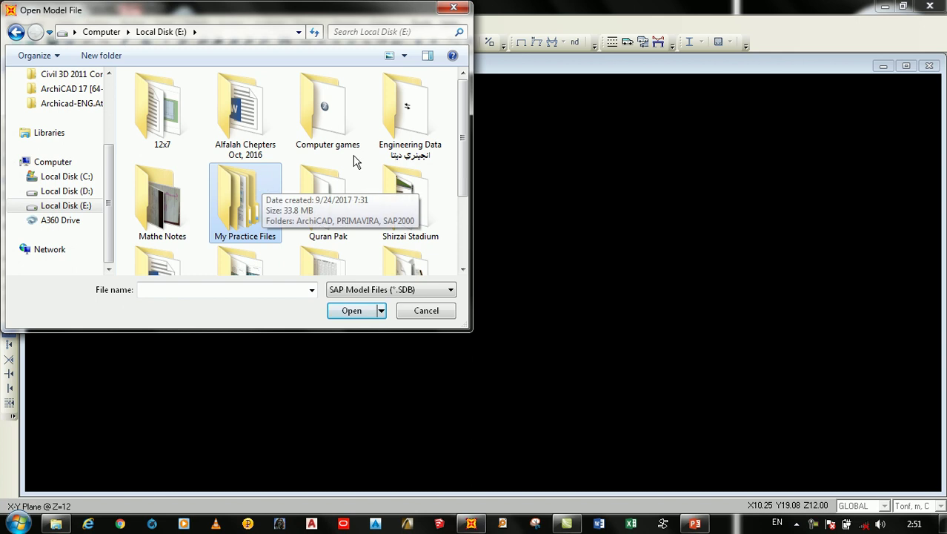
{"action": "double_click", "coordinate": [224, 207]}
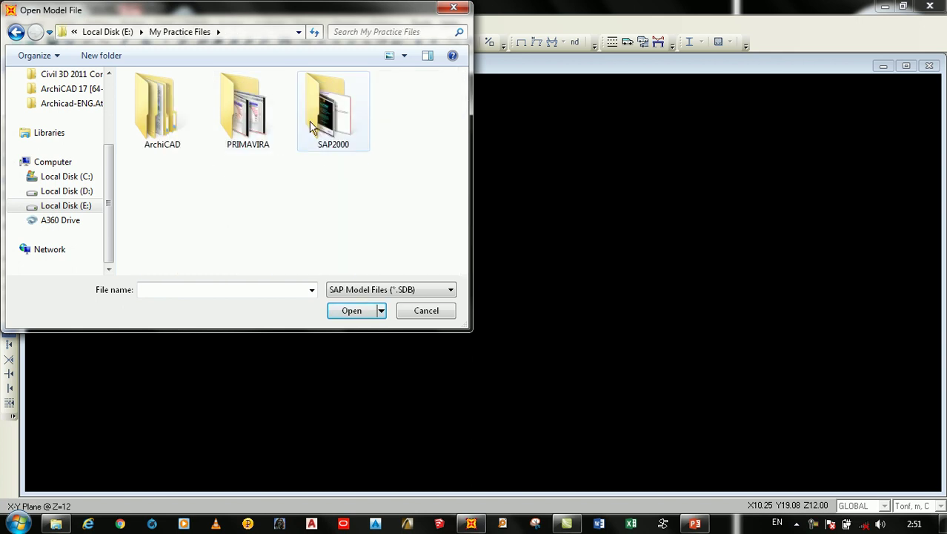
{"action": "double_click", "coordinate": [249, 111]}
{"action": "double_click", "coordinate": [159, 111]}
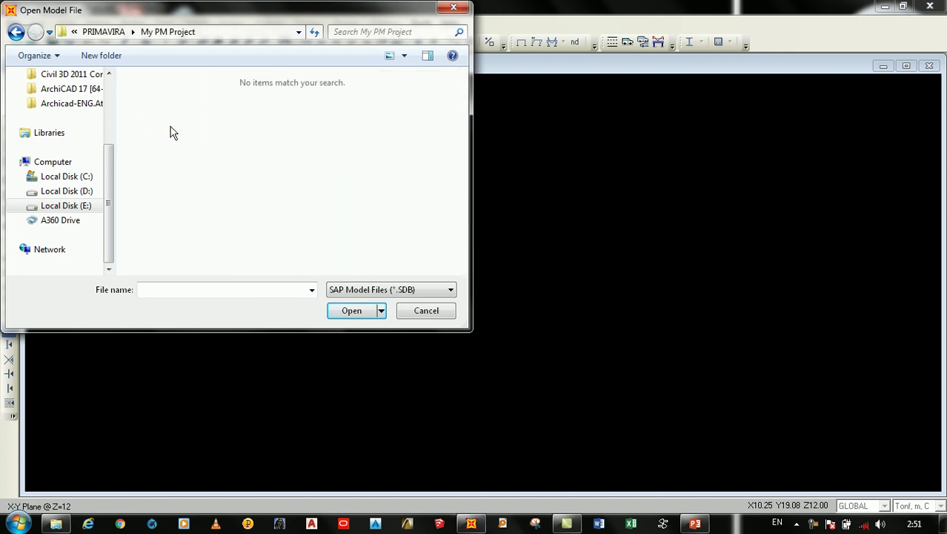
{"action": "left_click", "coordinate": [16, 32]}
{"action": "left_click", "coordinate": [16, 32]}
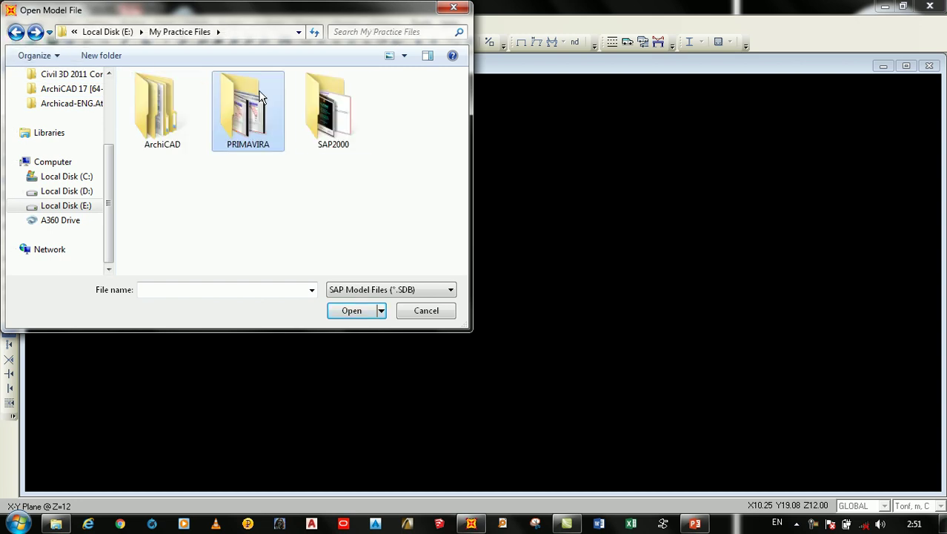
Open the model 1.SDB from the Analysis folder inside the SAP2000 practice folder.
{"action": "double_click", "coordinate": [353, 130]}
{"action": "double_click", "coordinate": [169, 118]}
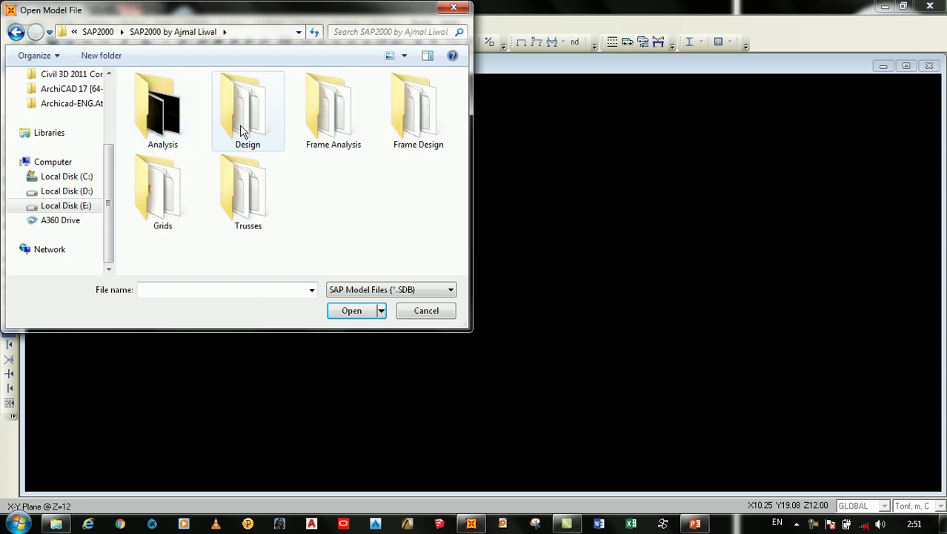
{"action": "double_click", "coordinate": [180, 128]}
{"action": "scroll", "coordinate": [288, 140], "scroll_direction": "down", "scroll_amount": 3}
{"action": "scroll", "coordinate": [287, 139], "scroll_direction": "up", "scroll_amount": 3}
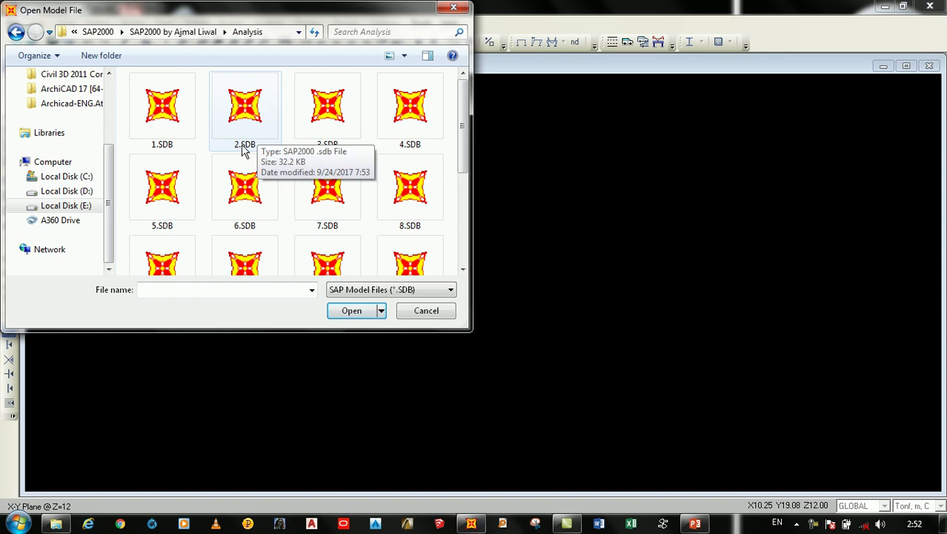
{"action": "left_click", "coordinate": [180, 127]}
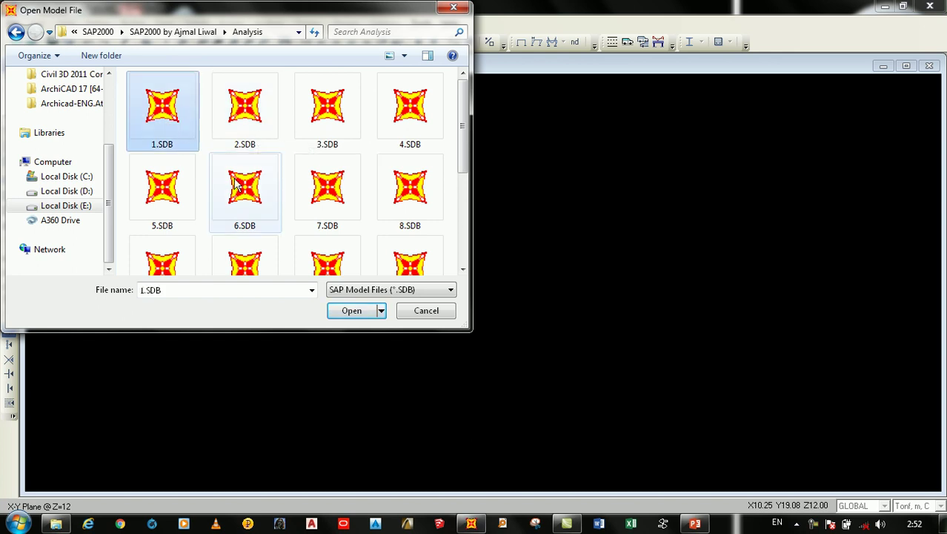
{"action": "left_click", "coordinate": [351, 308]}
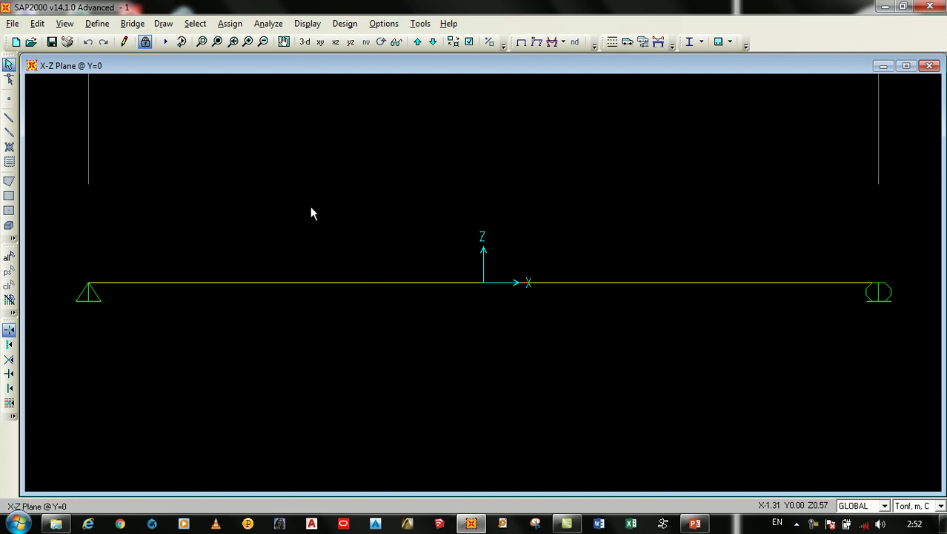
Save the open model and create a new one from the Beam template with 2 spans of 6 m and default section.
{"action": "left_click", "coordinate": [52, 42]}
{"action": "left_click", "coordinate": [16, 42]}
{"action": "left_click", "coordinate": [446, 213]}
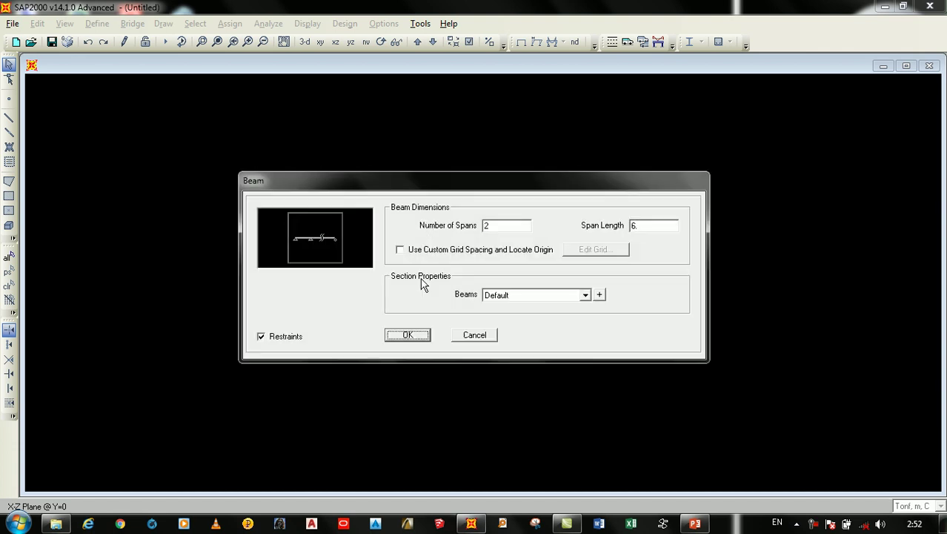
{"action": "left_click", "coordinate": [408, 335]}
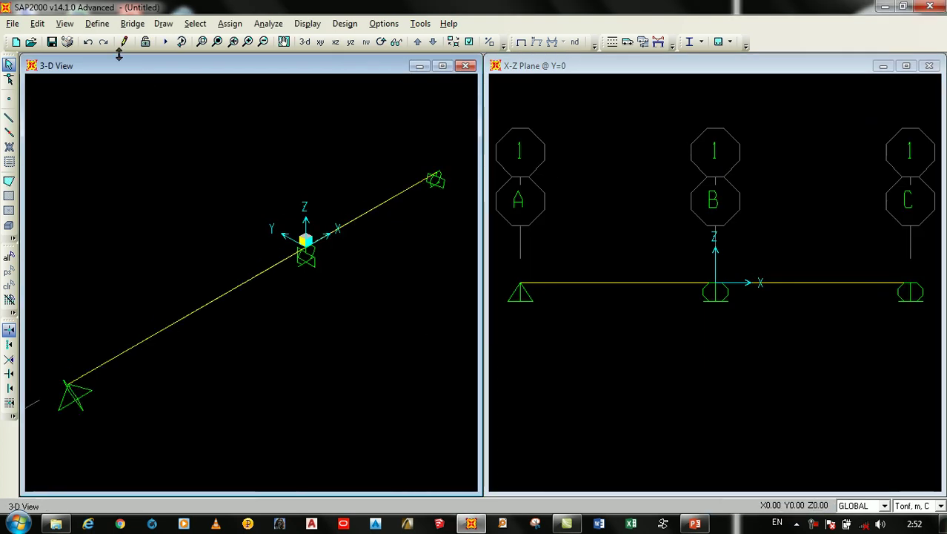
Start saving the beam model to the Desktop and create a new folder named 123 there.
{"action": "left_click", "coordinate": [51, 42]}
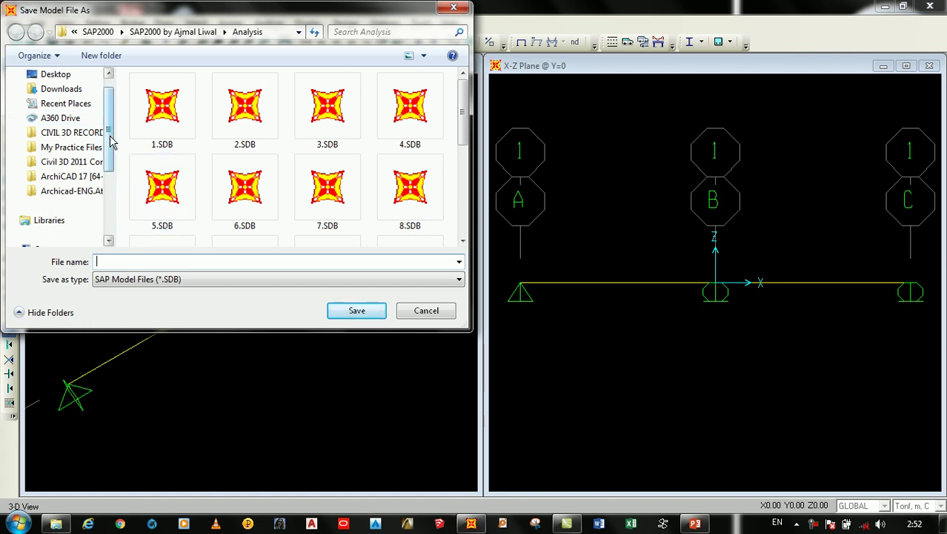
{"action": "scroll", "coordinate": [114, 163], "scroll_direction": "down", "scroll_amount": 2}
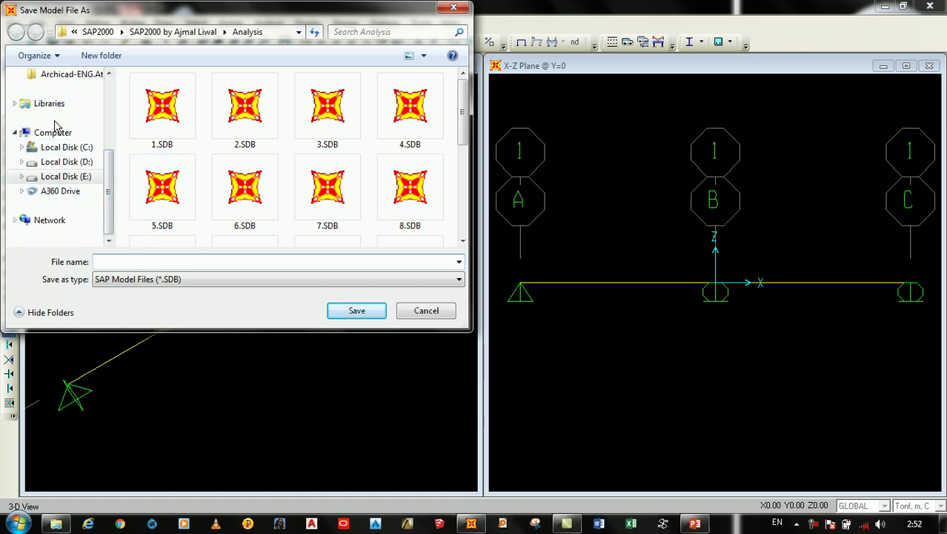
{"action": "scroll", "coordinate": [59, 126], "scroll_direction": "up", "scroll_amount": 3}
{"action": "left_click", "coordinate": [67, 96]}
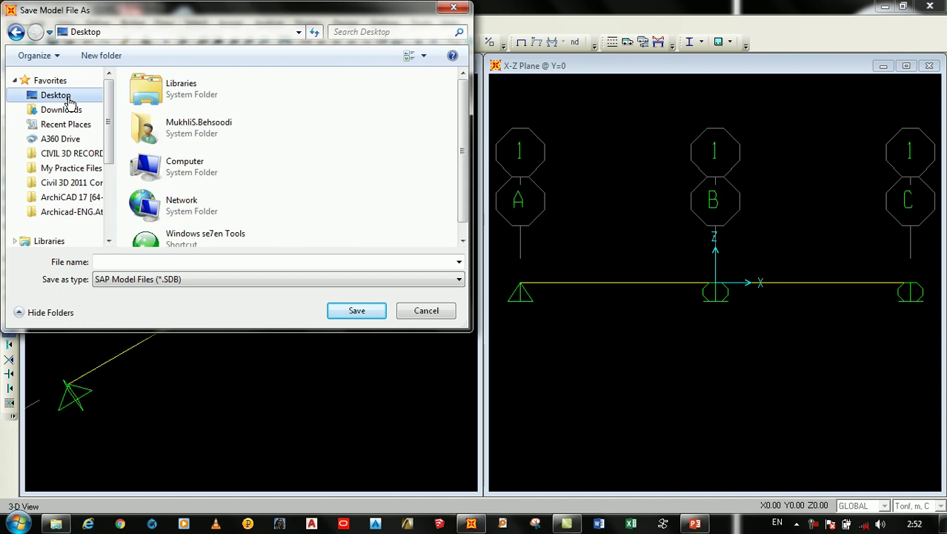
{"action": "left_click", "coordinate": [183, 260]}
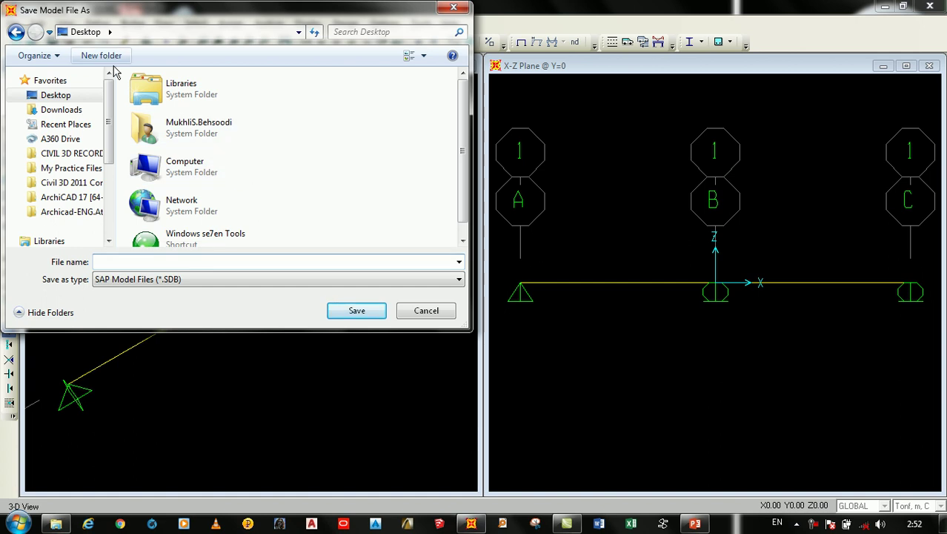
{"action": "left_click", "coordinate": [106, 58]}
{"action": "type", "text": "123"}
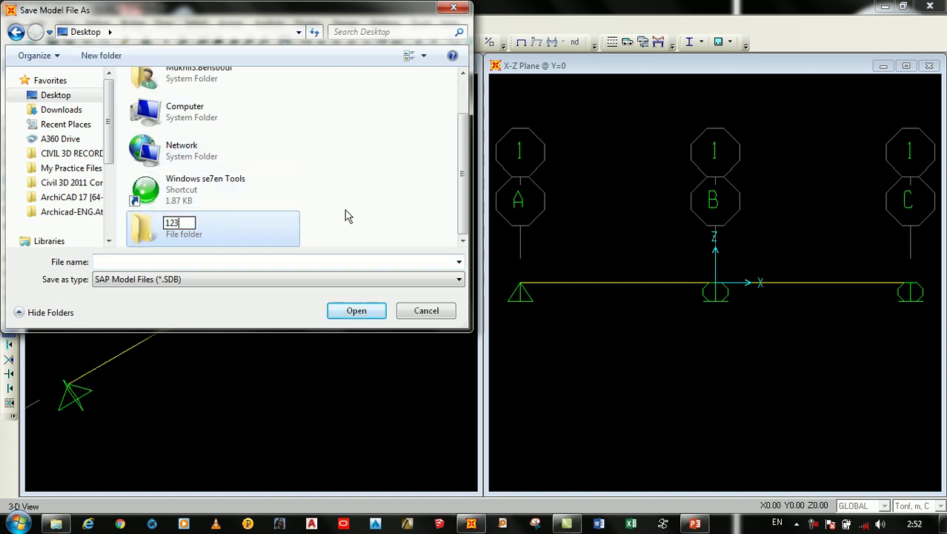
Save the beam model in the 123 folder under the file name saddf.
{"action": "left_click", "coordinate": [263, 233]}
{"action": "double_click", "coordinate": [260, 233]}
{"action": "left_click", "coordinate": [190, 261]}
{"action": "type", "text": "saddf"}
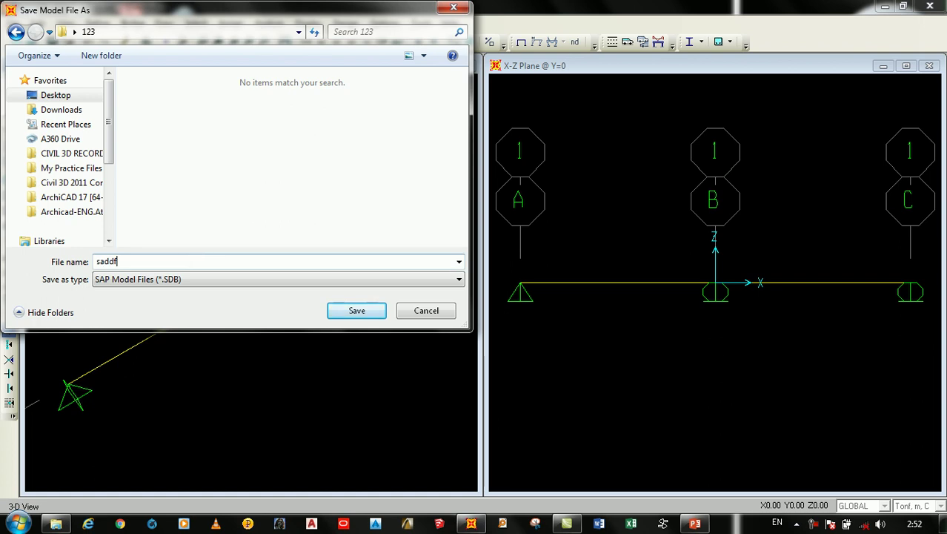
{"action": "left_click", "coordinate": [355, 316]}
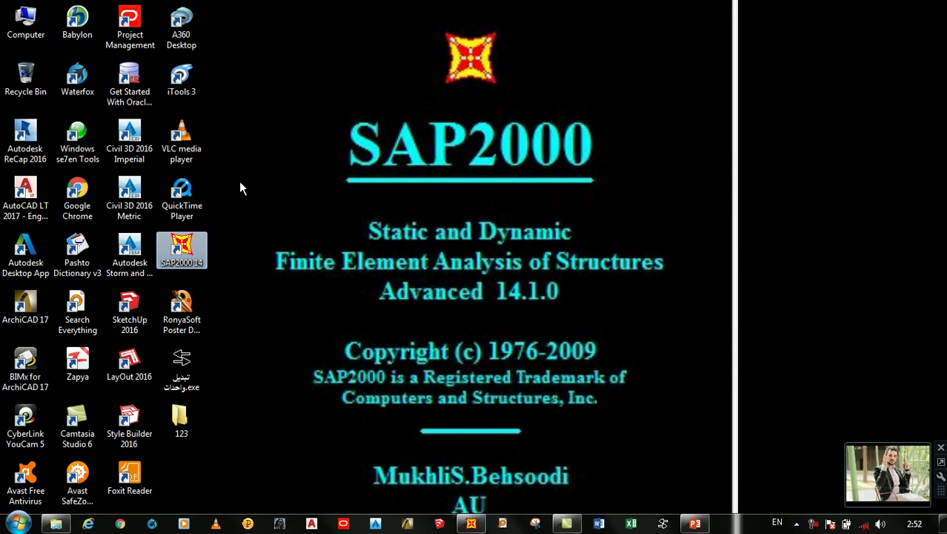
View the saved files in the Desktop's 123 folder and browse to the Analysis folder within the SAP2000 practice files on Local Disk (E:).
{"action": "left_click", "coordinate": [189, 419]}
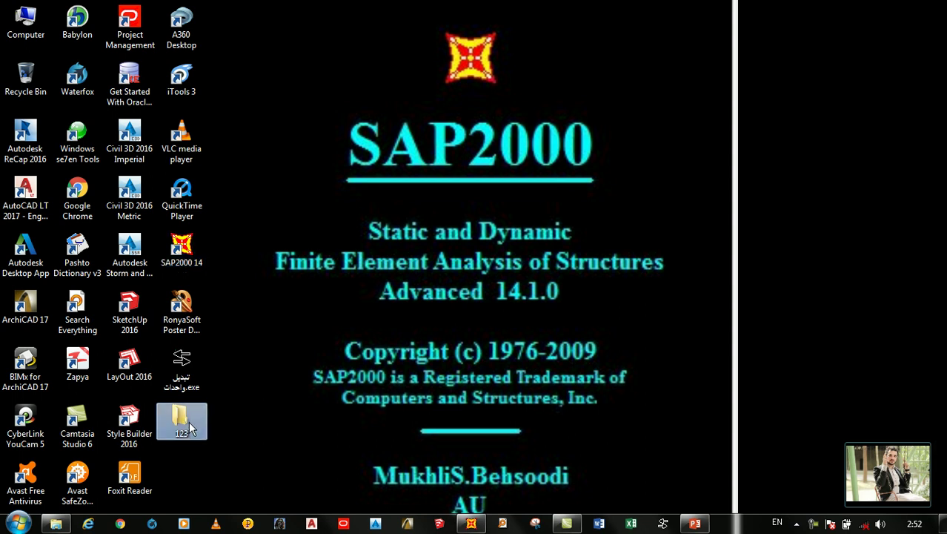
{"action": "double_click", "coordinate": [188, 419]}
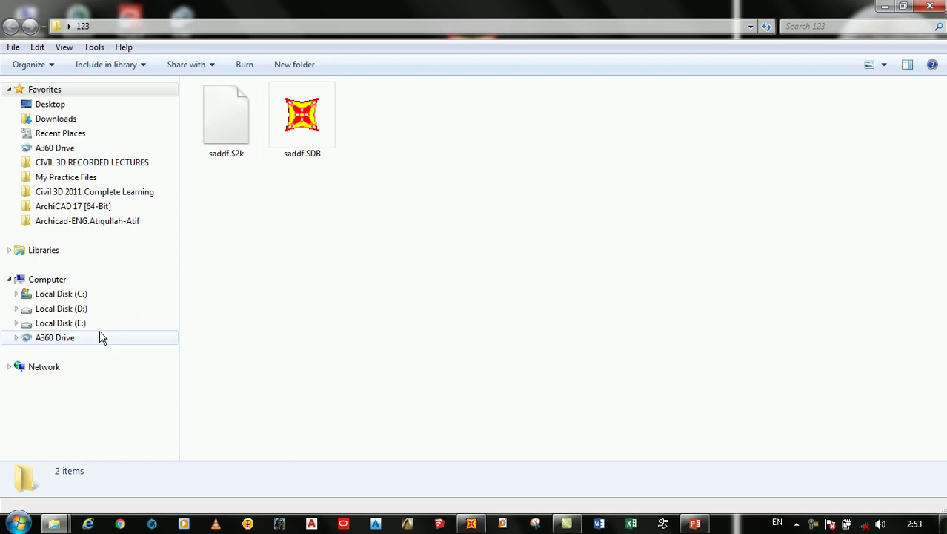
{"action": "left_click", "coordinate": [74, 323]}
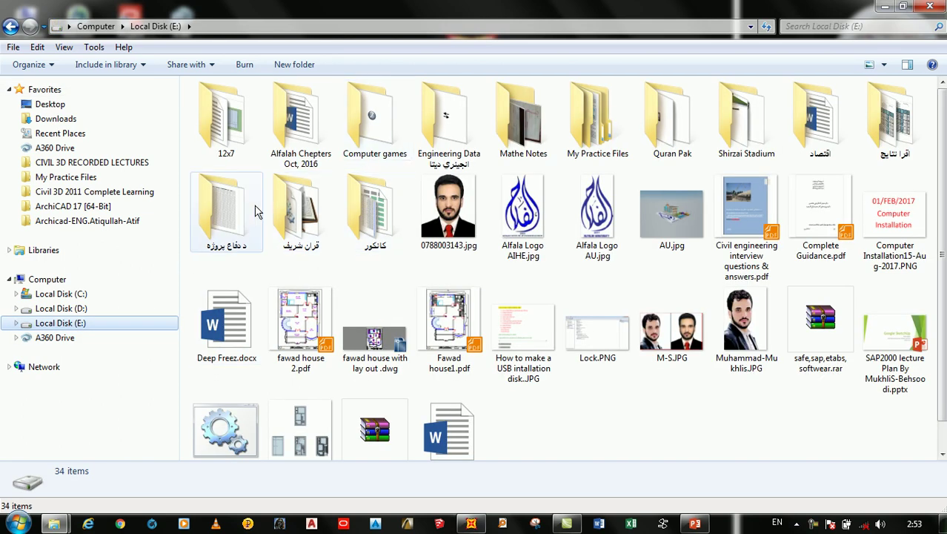
{"action": "double_click", "coordinate": [597, 118]}
{"action": "left_click", "coordinate": [395, 126]}
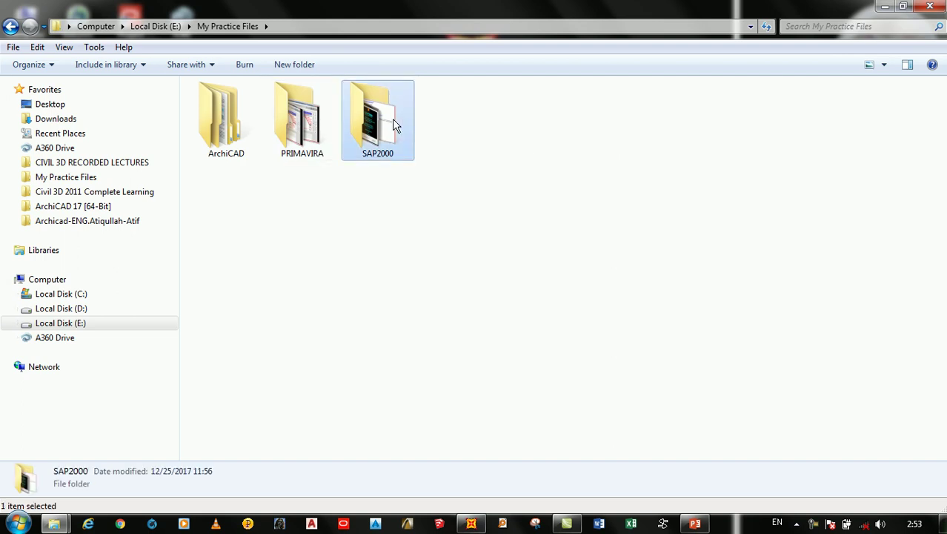
{"action": "double_click", "coordinate": [395, 126]}
{"action": "double_click", "coordinate": [260, 121]}
{"action": "left_click", "coordinate": [249, 117]}
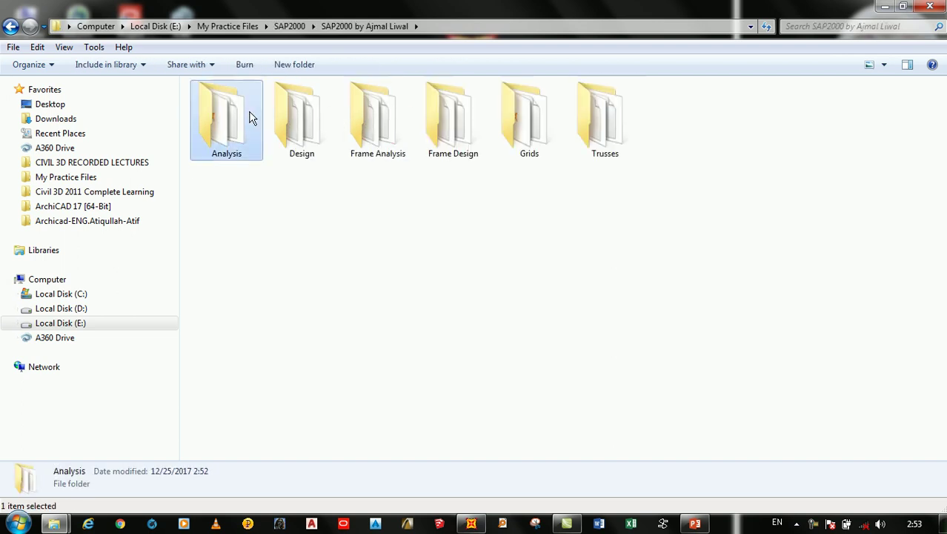
{"action": "double_click", "coordinate": [249, 117]}
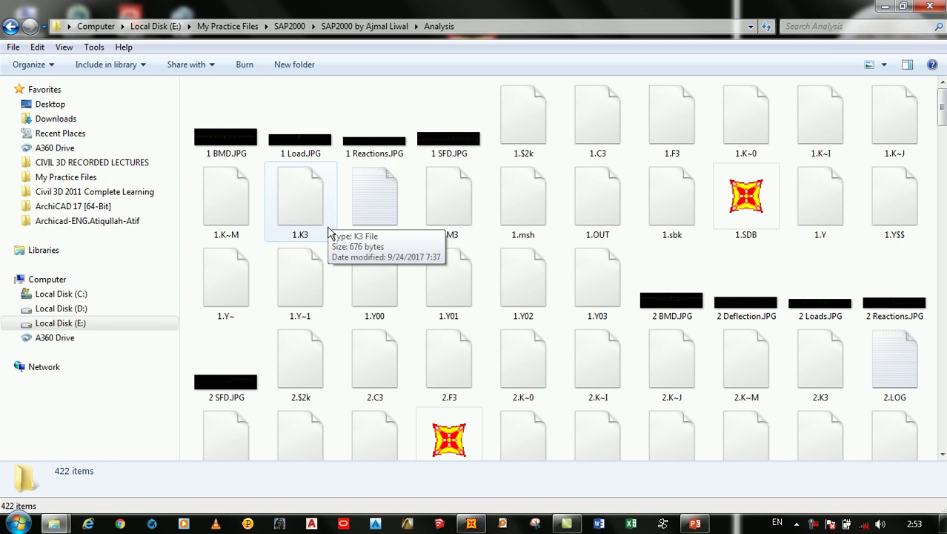
Locate the 20 uplift load.SDB model among the Analysis folder's files and close the folder window.
{"action": "scroll", "coordinate": [589, 343], "scroll_direction": "down", "scroll_amount": 20}
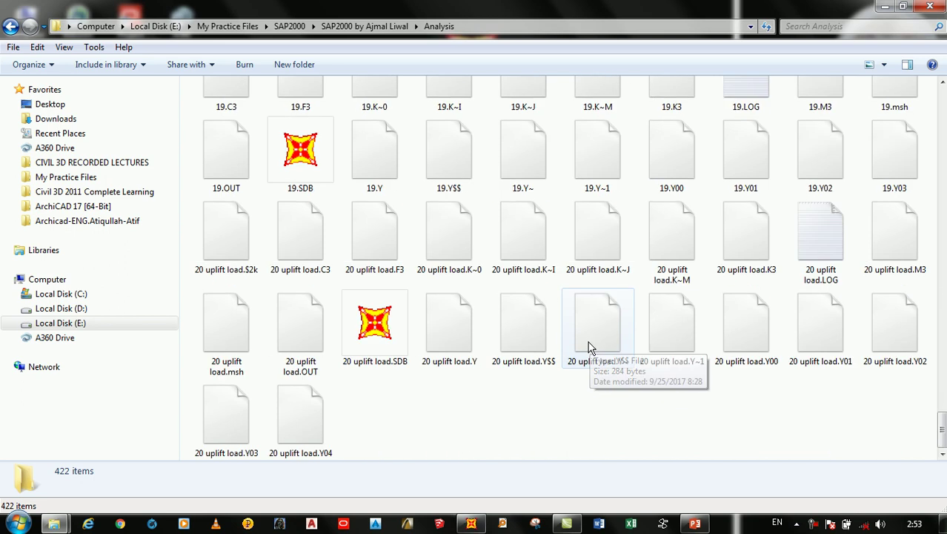
{"action": "left_click", "coordinate": [352, 365]}
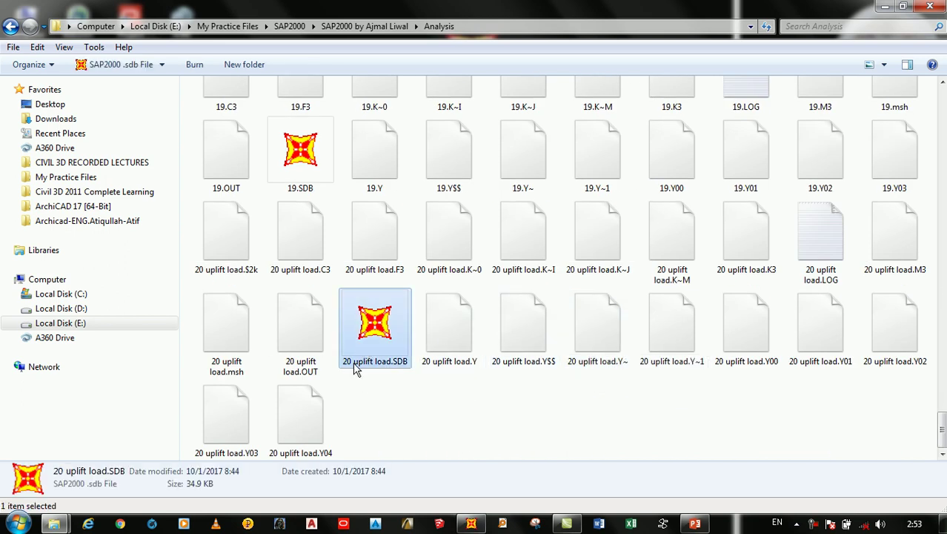
{"action": "left_click", "coordinate": [385, 420]}
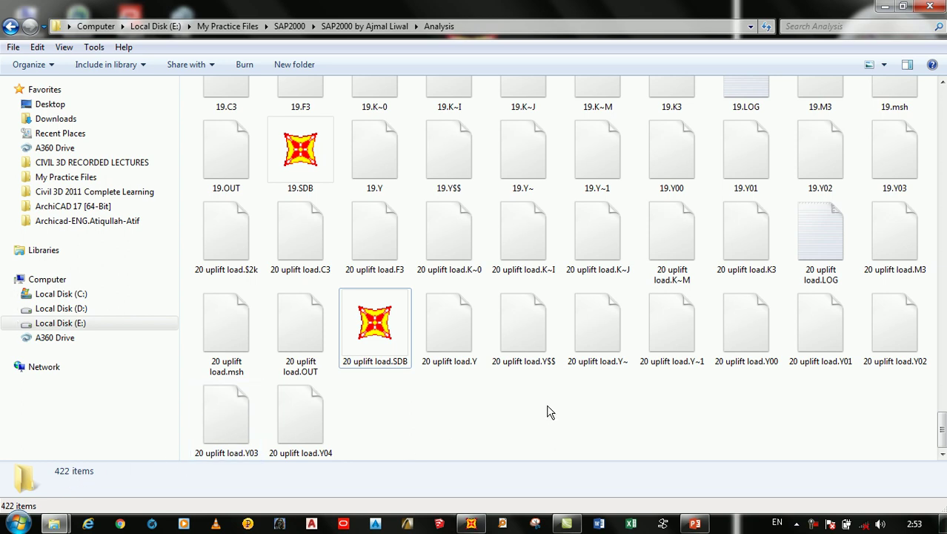
{"action": "left_click", "coordinate": [392, 345]}
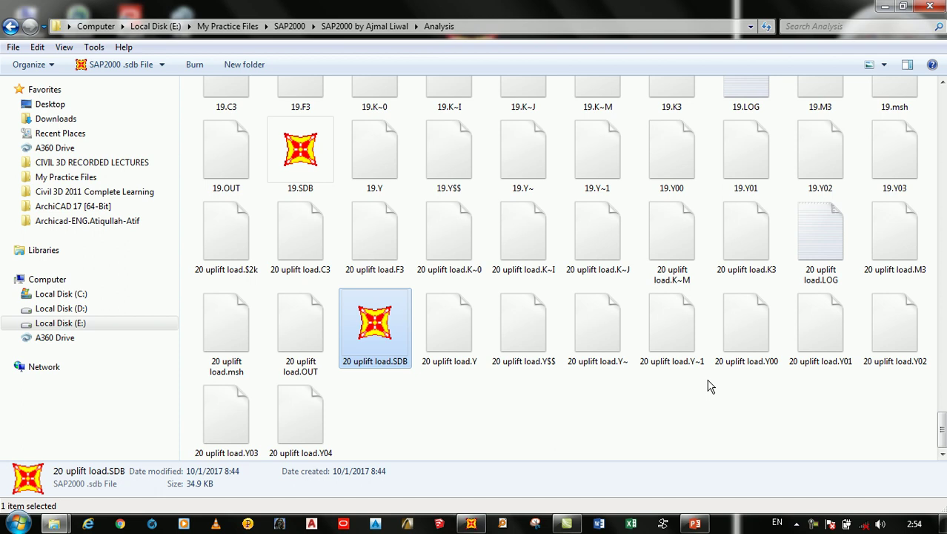
{"action": "left_click", "coordinate": [930, 6]}
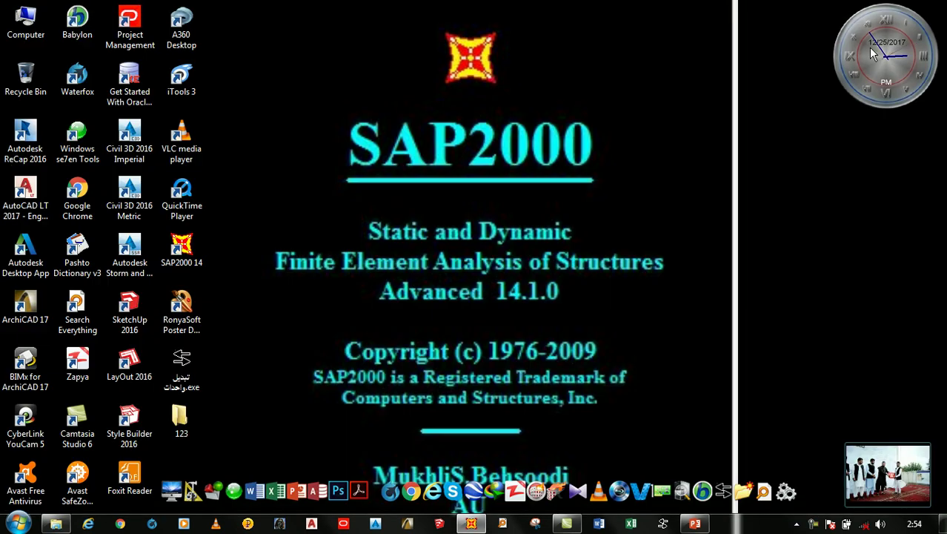
Check the 123 folder's contents and delete the folder from the Desktop, closing SAP2000 to release its files.
{"action": "double_click", "coordinate": [178, 421]}
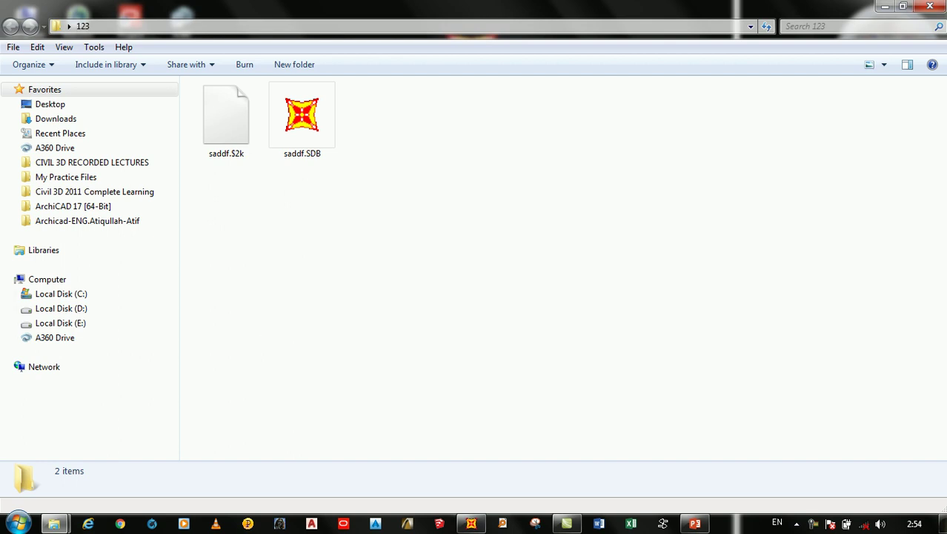
{"action": "left_click", "coordinate": [930, 6]}
{"action": "left_click", "coordinate": [202, 429]}
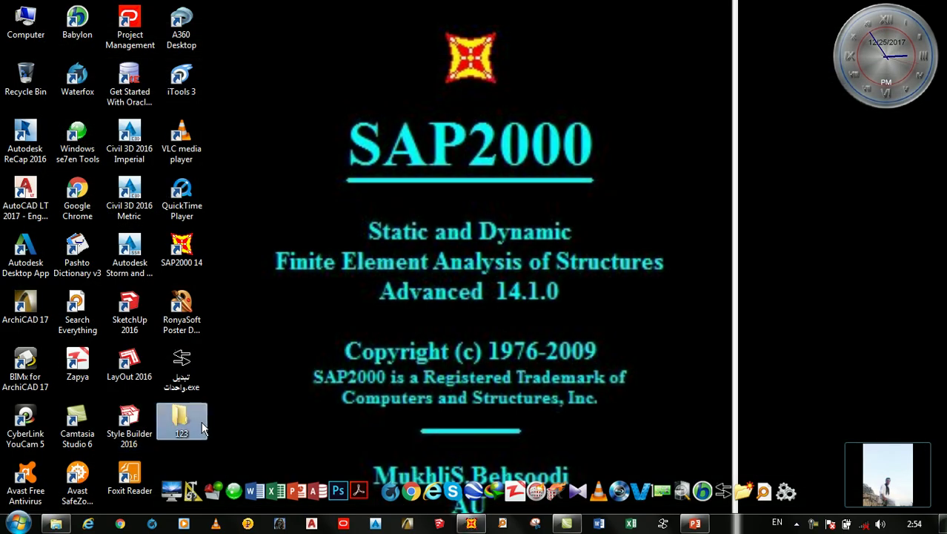
{"action": "key", "text": "Delete"}
{"action": "key", "text": "Return"}
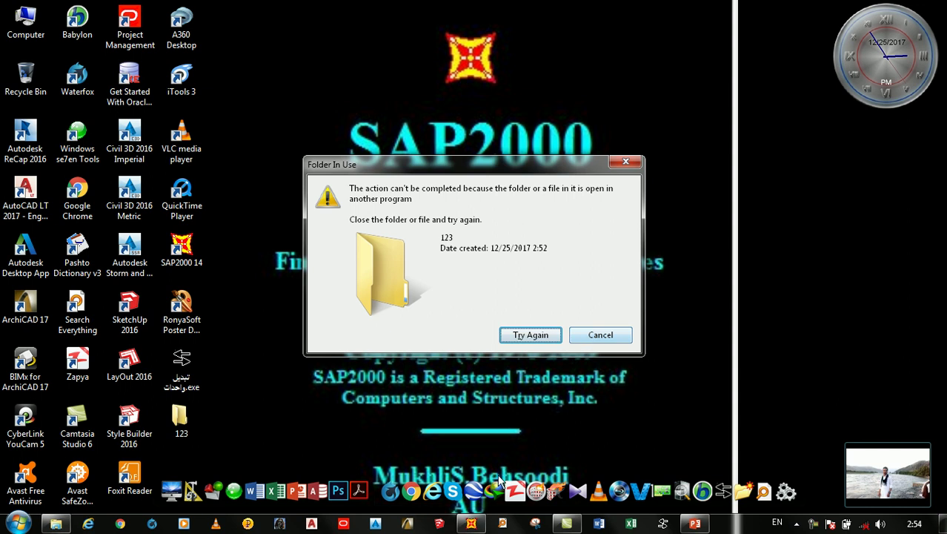
{"action": "right_click", "coordinate": [478, 525]}
{"action": "left_click", "coordinate": [469, 490]}
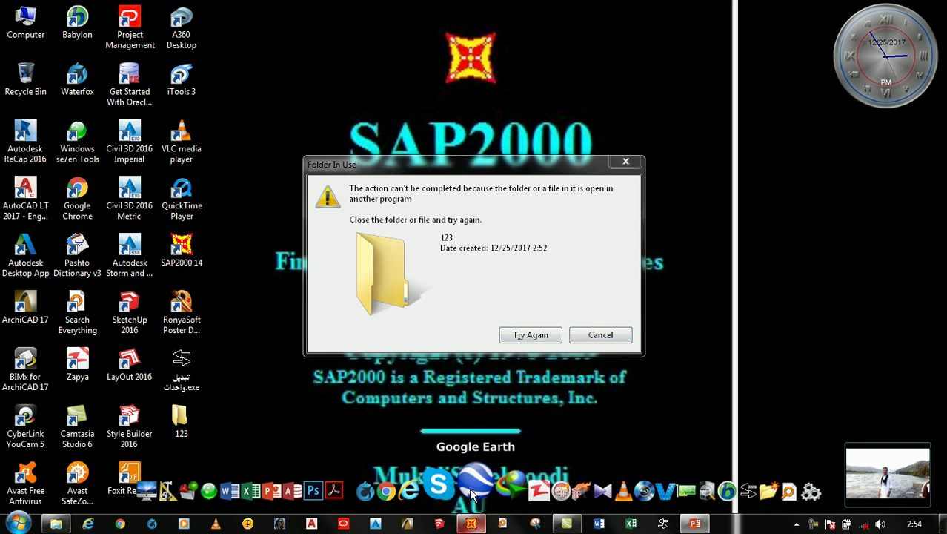
{"action": "left_click", "coordinate": [531, 335]}
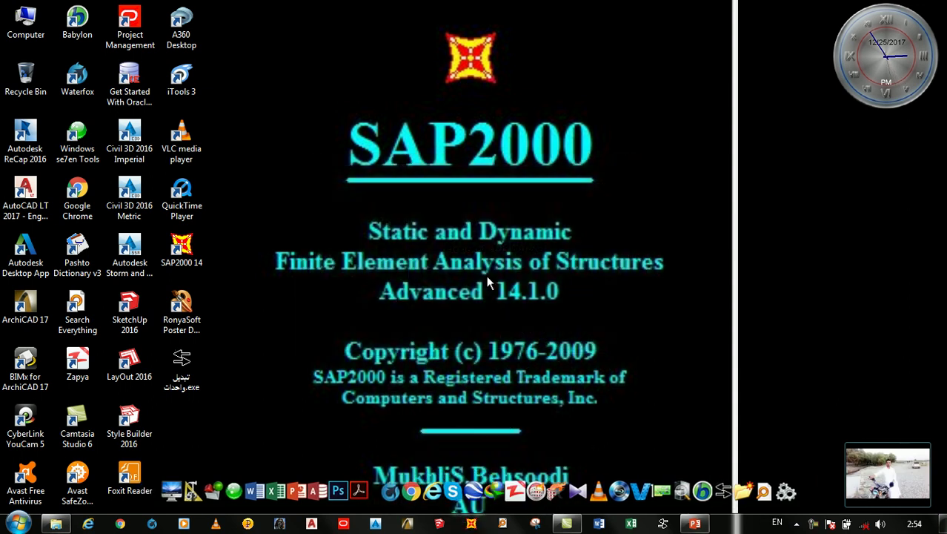
Switch to the SAP2000 lecture plan in PowerPoint to review the slide listing the important commands.
{"action": "right_click", "coordinate": [489, 275]}
{"action": "left_click", "coordinate": [519, 330]}
{"action": "left_click", "coordinate": [684, 525]}
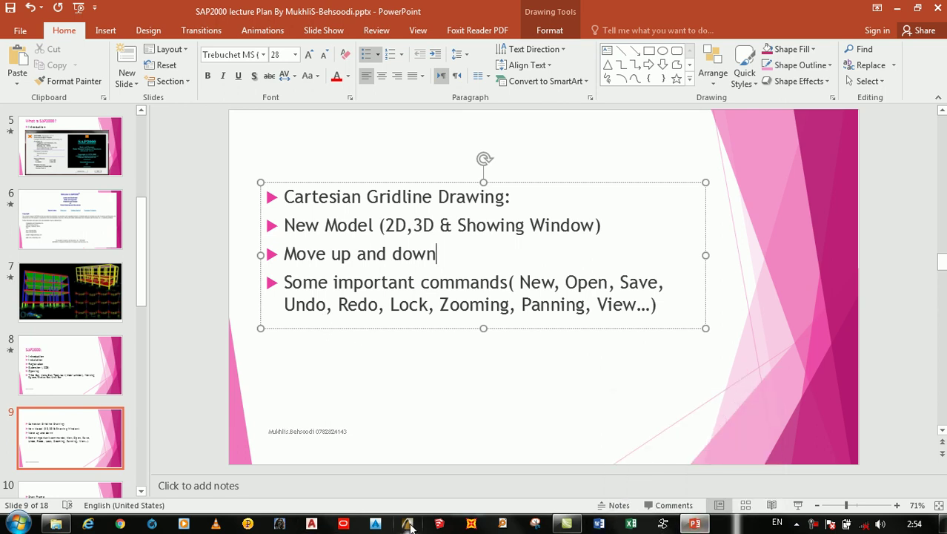
Start SAP2000, dismiss the welcome screen and Tip of the Day, and maximize the program window.
{"action": "left_click", "coordinate": [470, 525]}
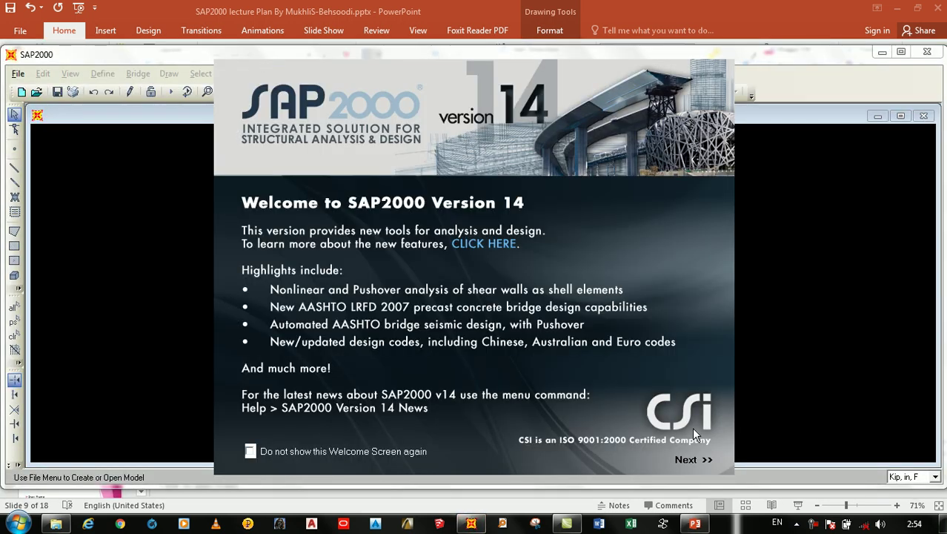
{"action": "left_click", "coordinate": [689, 460]}
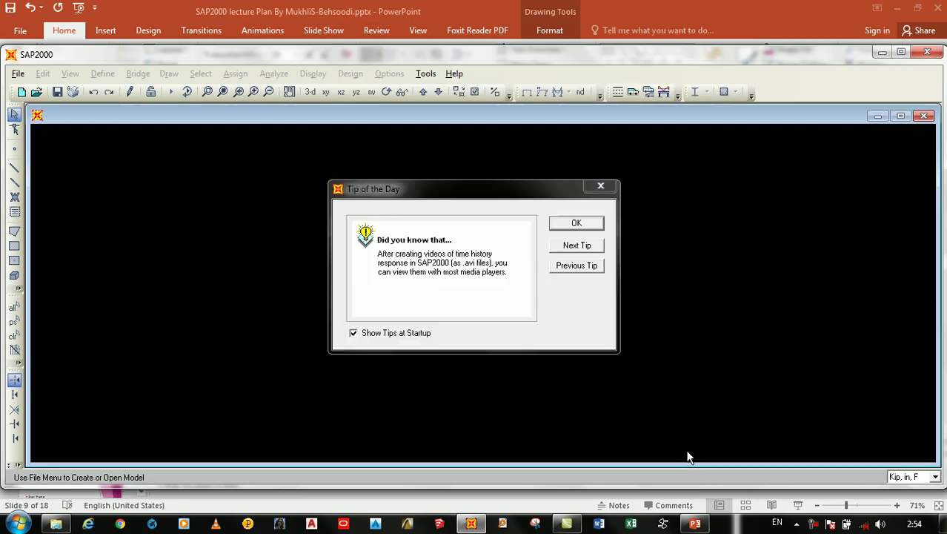
{"action": "left_click", "coordinate": [550, 223]}
{"action": "double_click", "coordinate": [489, 59]}
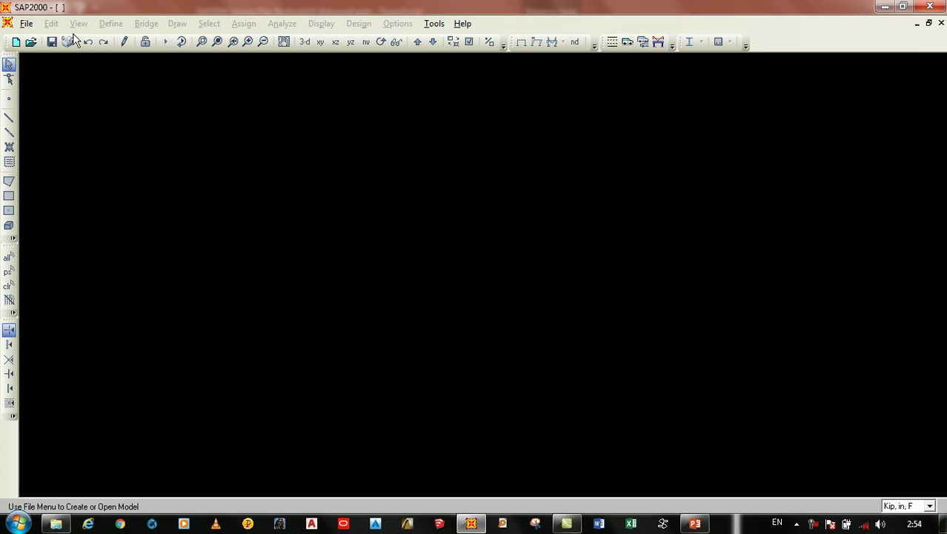
Create a new model from the Beam template, keeping the default beam settings and Kip, in, F units.
{"action": "left_click", "coordinate": [16, 42]}
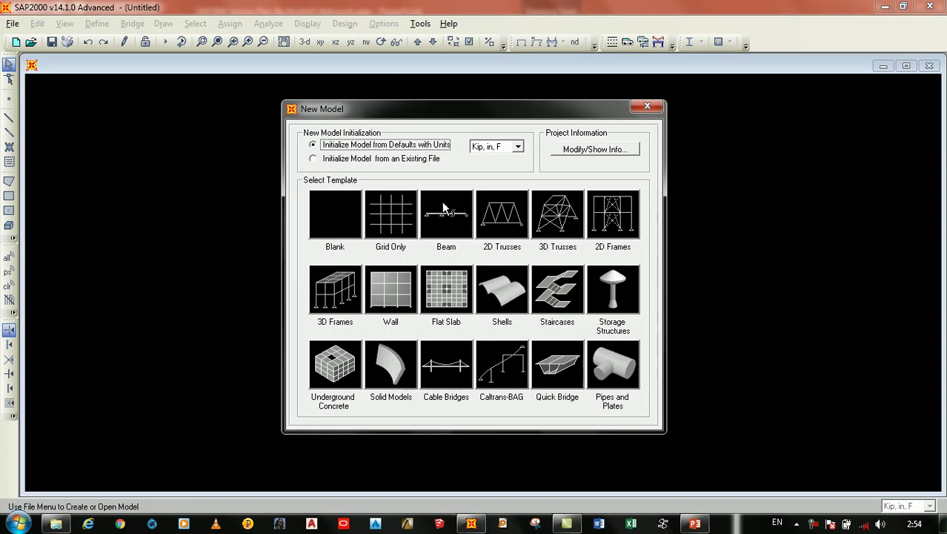
{"action": "left_click", "coordinate": [442, 204]}
{"action": "left_click", "coordinate": [415, 337]}
{"action": "left_click", "coordinate": [148, 92]}
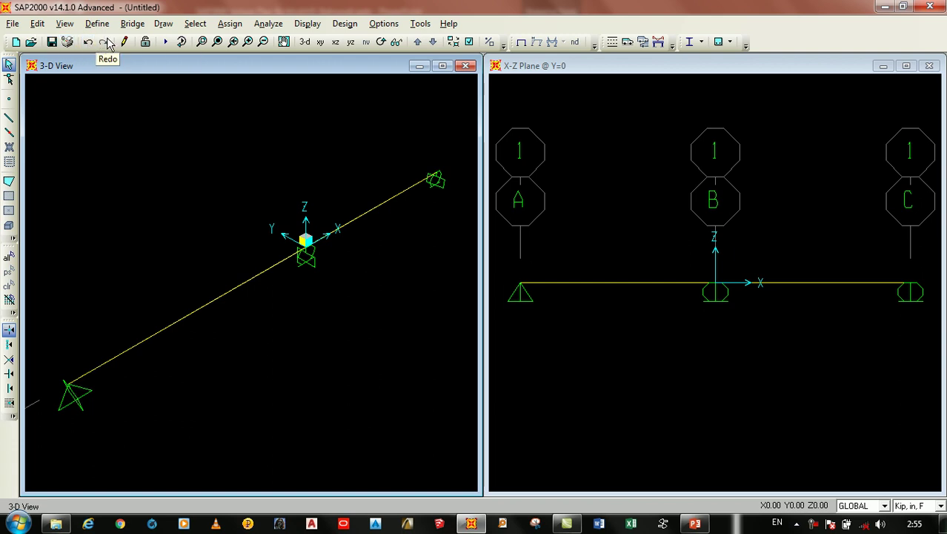
Delete the beam span between grid lines A and B, and alternately undo and redo the deletion, ending with a redo.
{"action": "left_click", "coordinate": [227, 291]}
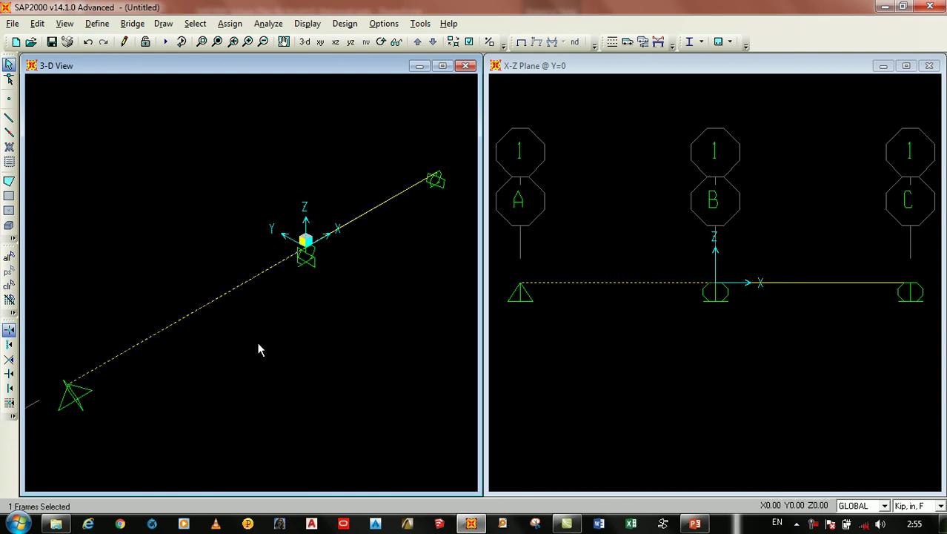
{"action": "key", "text": "Delete"}
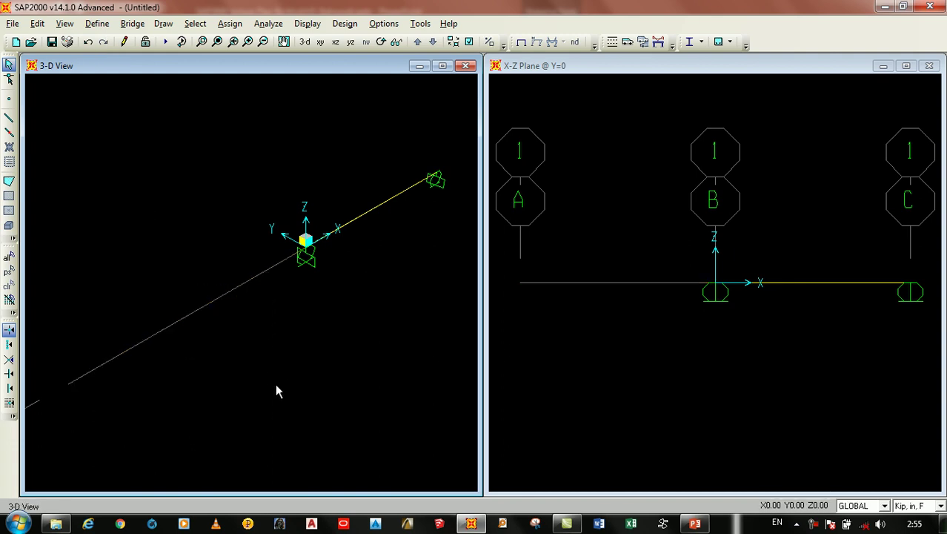
{"action": "key", "text": "ctrl+z"}
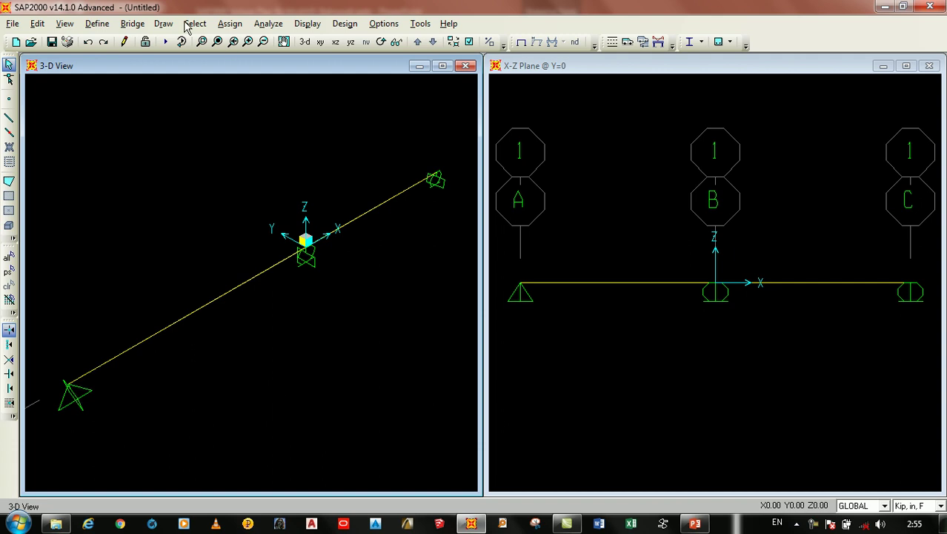
{"action": "left_click", "coordinate": [103, 42]}
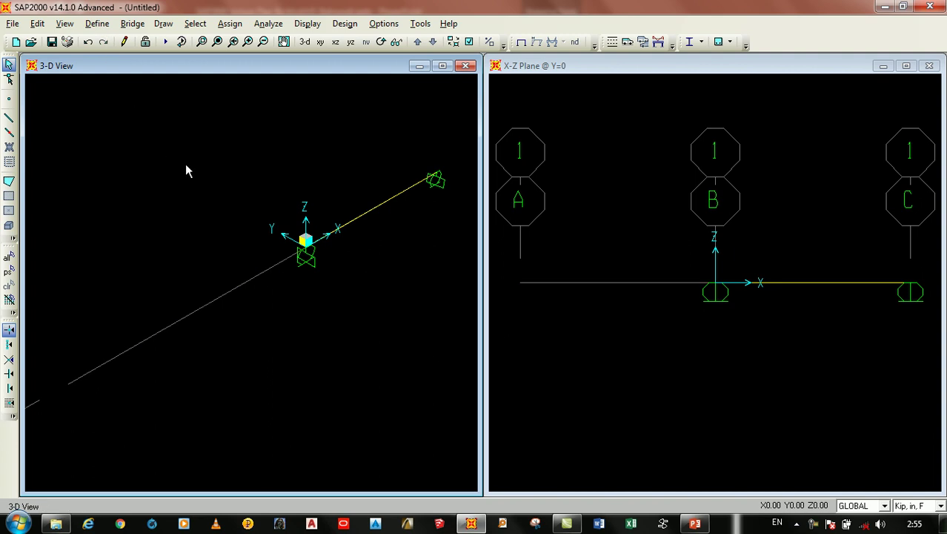
{"action": "left_click", "coordinate": [87, 42]}
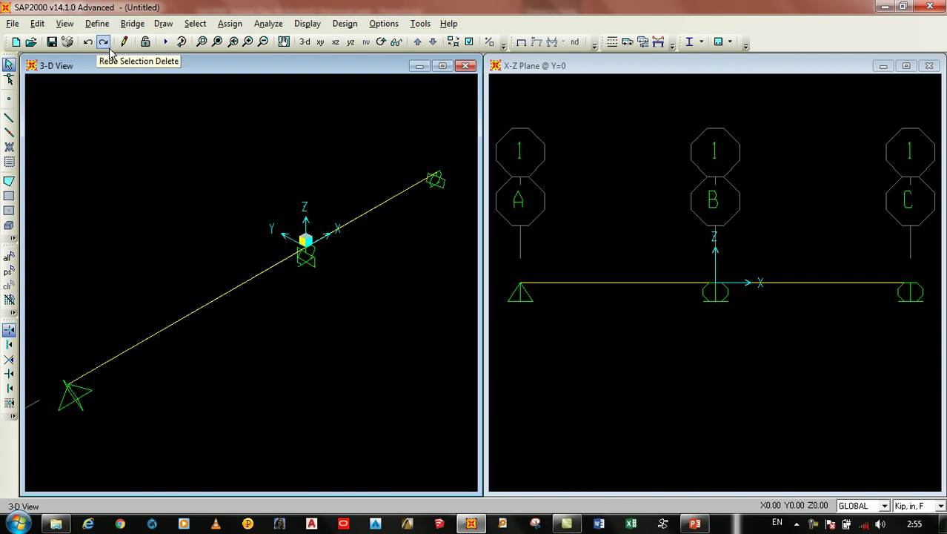
{"action": "left_click", "coordinate": [106, 45]}
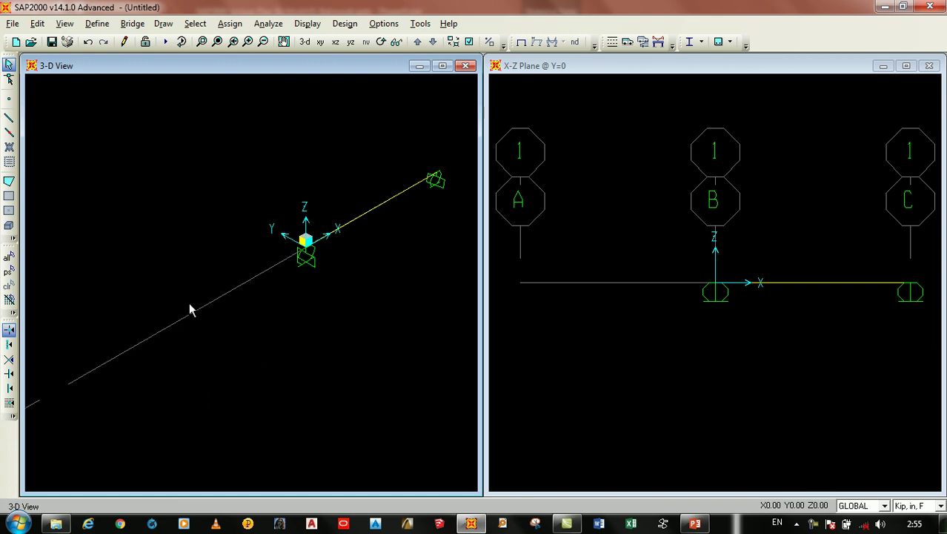